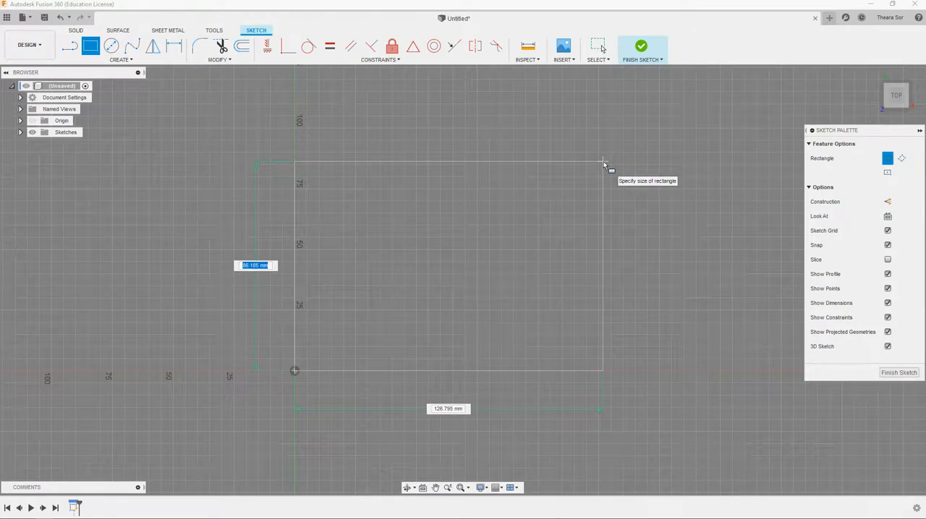
- Draw a rectangle from the origin, 100 mm high and 120 mm wide
key("Tab")
type("12")
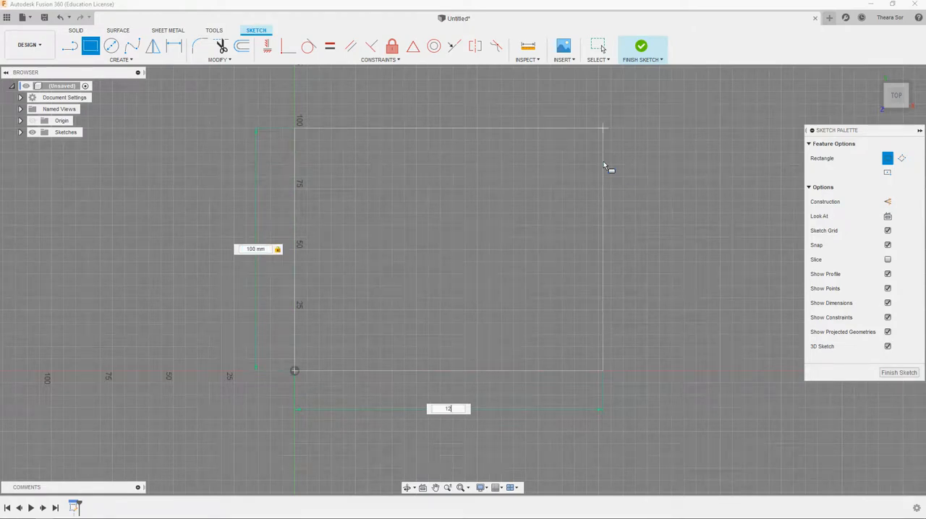
type("0")
key("Return")
key("Escape")
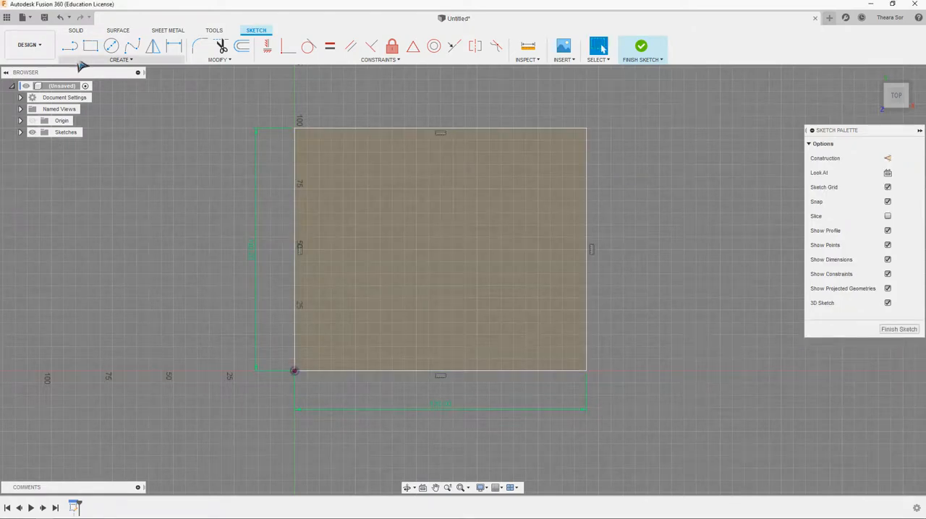
- Extrude the rectangle 18 mm downward as a new body
left_click(76, 31)
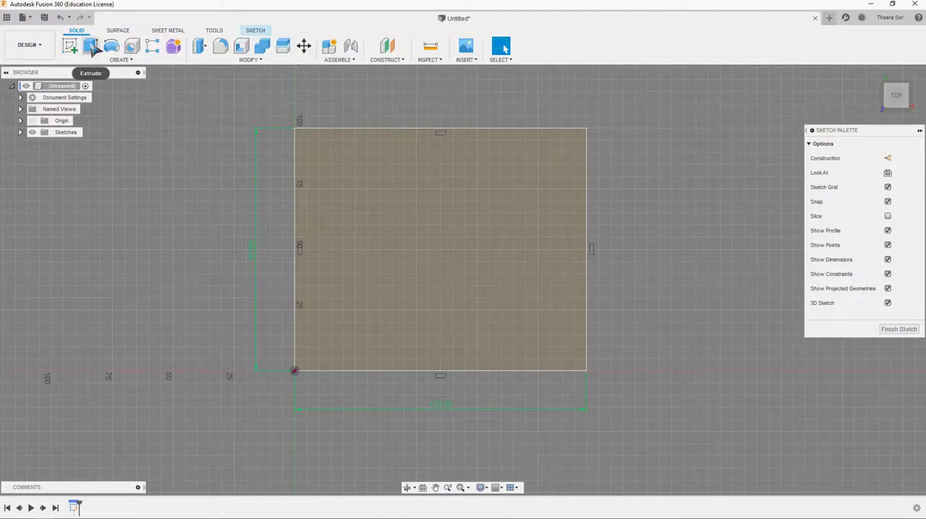
left_click(91, 47)
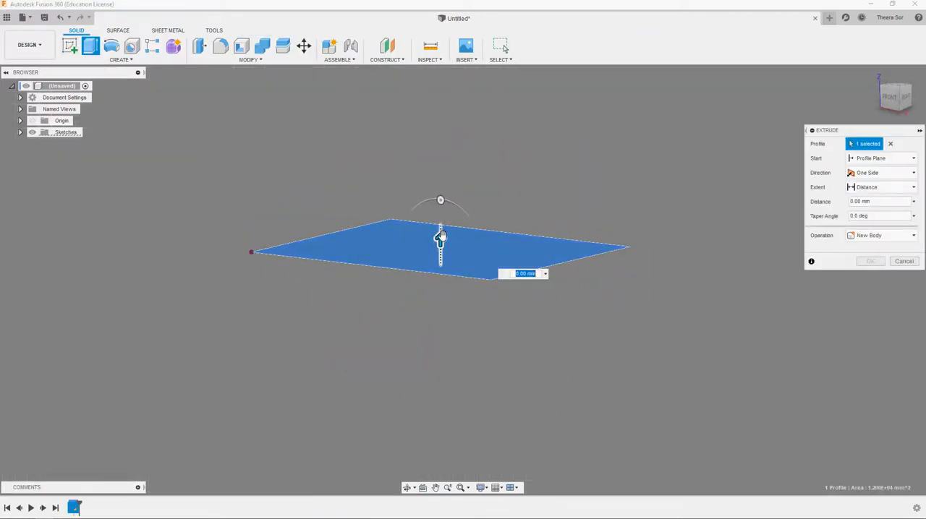
left_click_drag(440, 237, 441, 282)
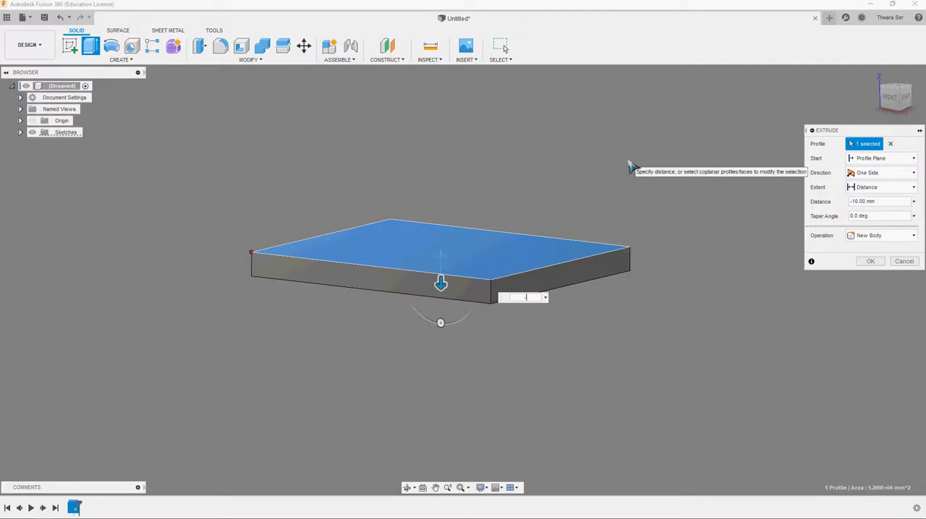
key("Return")
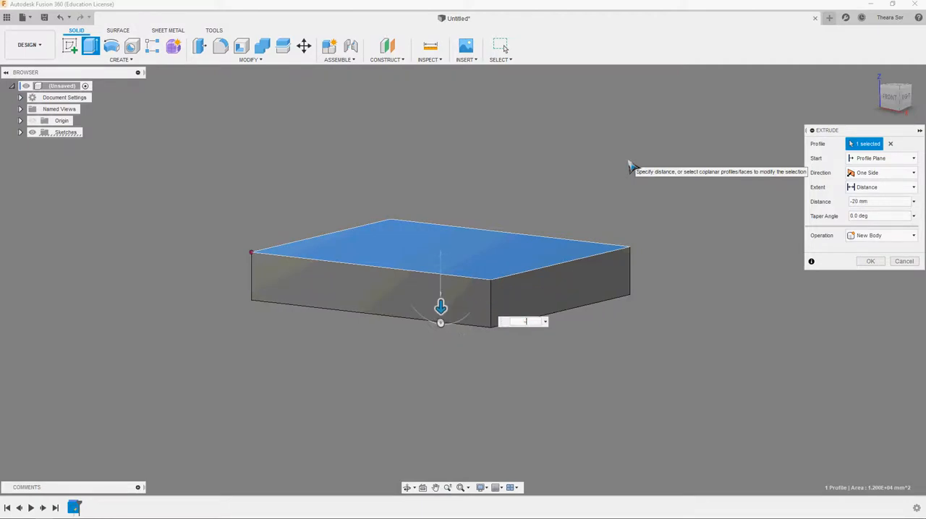
key("Return")
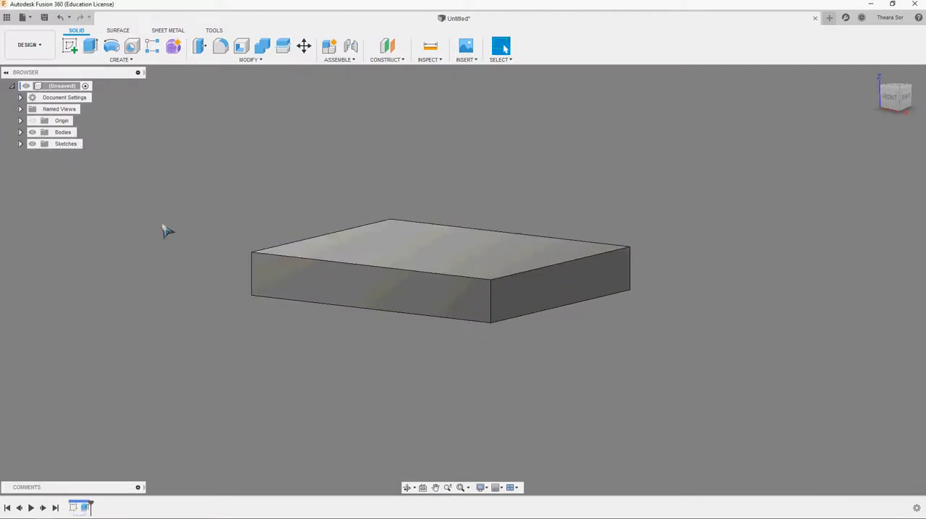
- Start a sketch on the plate's top face and draw a diagonal line from the upper-left corner to the lower-right corner
left_click(382, 256)
left_click(69, 46)
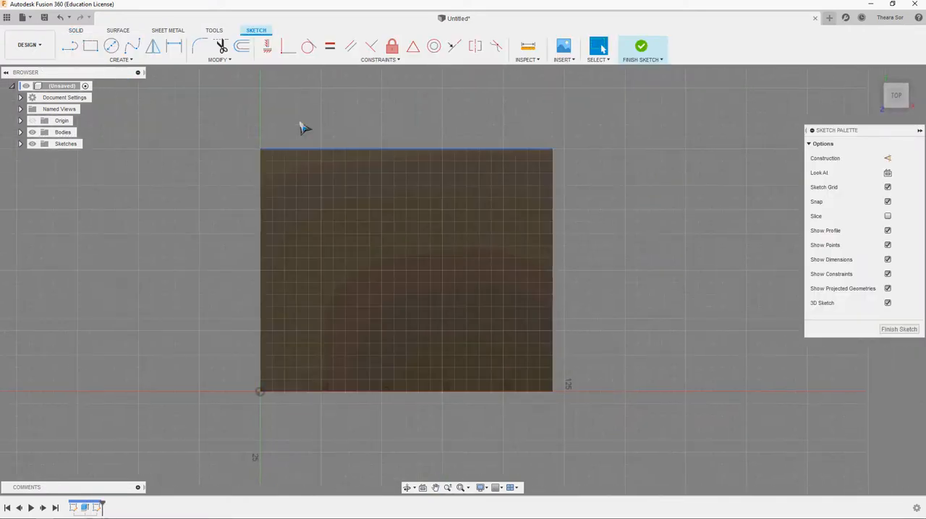
left_click(70, 48)
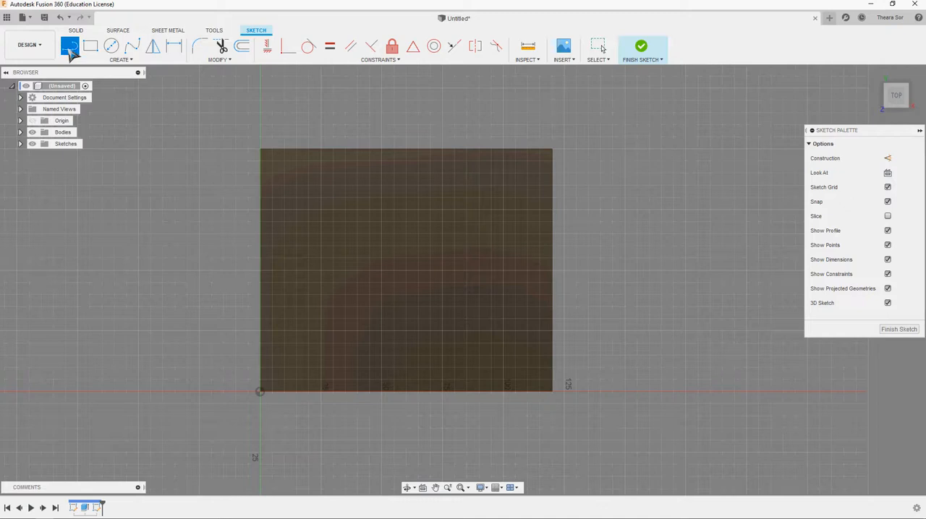
left_click(261, 150)
left_click(552, 391)
key("Escape")
- Draw an 80 mm diameter circle centred on the diagonal's midpoint, and convert the circle and diagonal to construction geometry
left_click(115, 45)
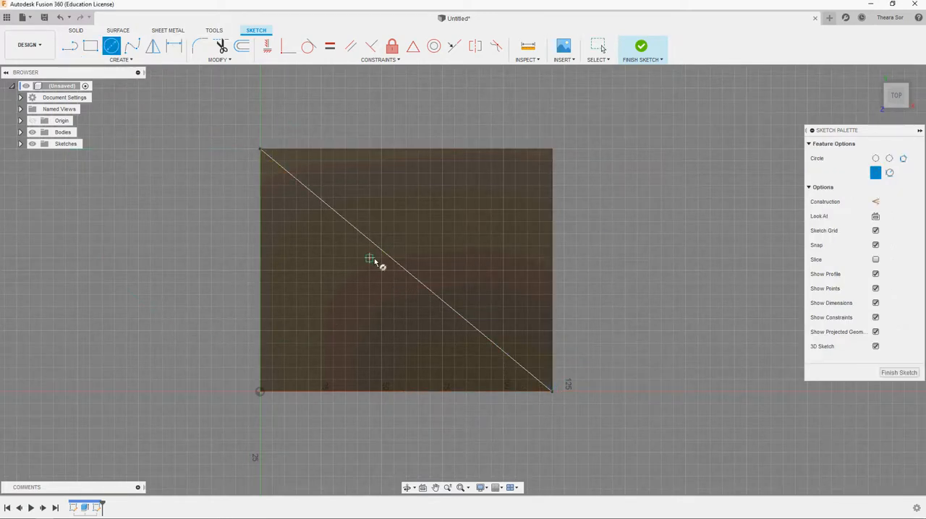
left_click(405, 269)
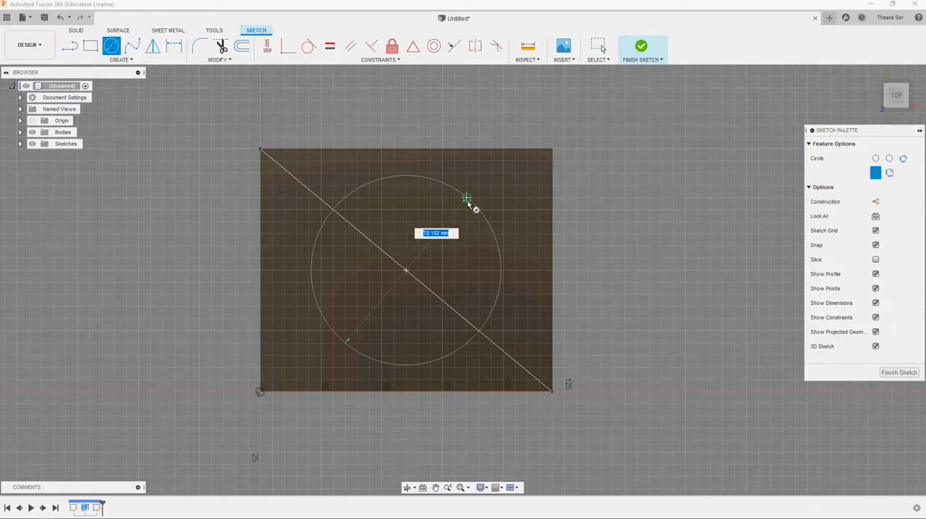
type("80")
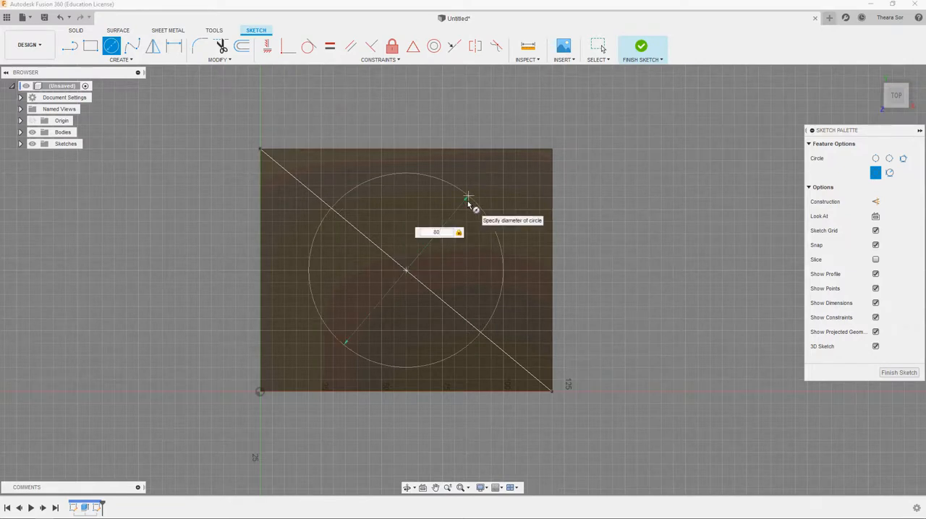
key("Return")
left_click_drag(241, 166, 605, 437)
left_click(887, 187)
left_click(672, 242)
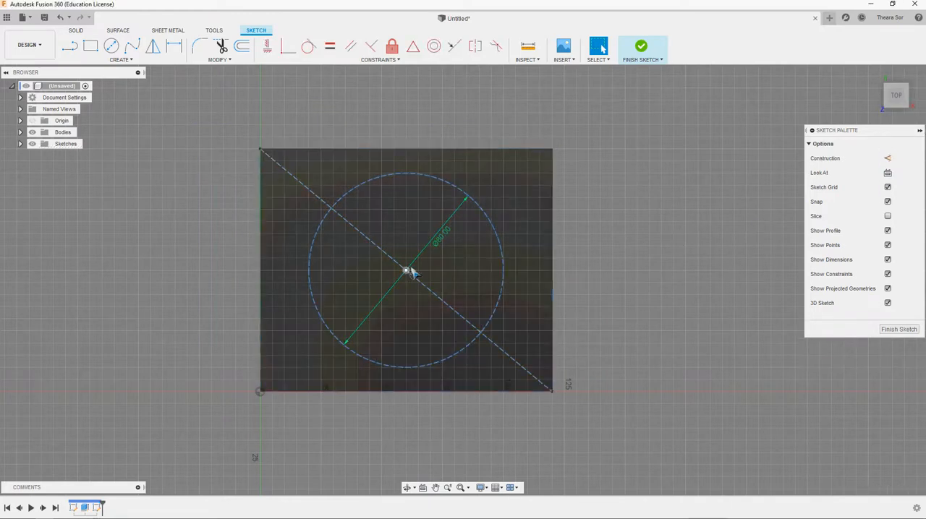
- Draw an 8 mm diameter circle at the upper-left intersection of the diagonal and the construction circle
left_click(115, 49)
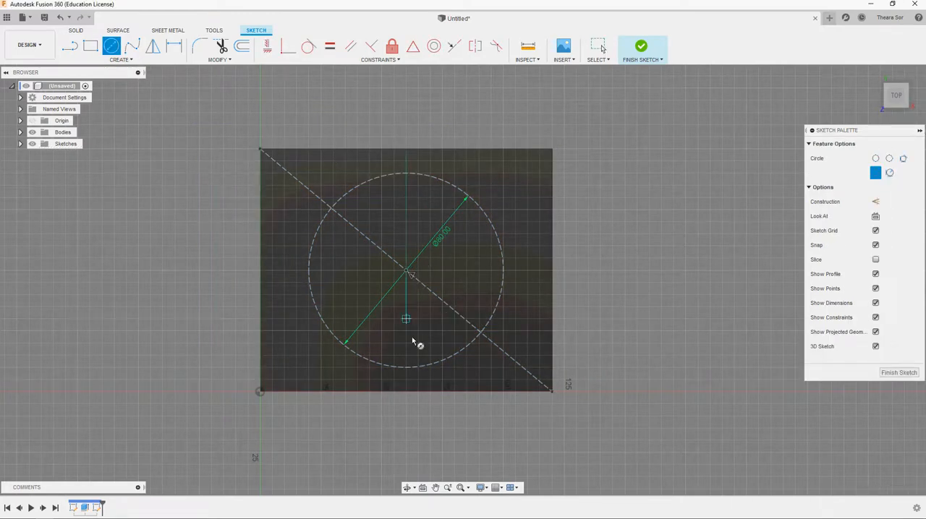
left_click(329, 211)
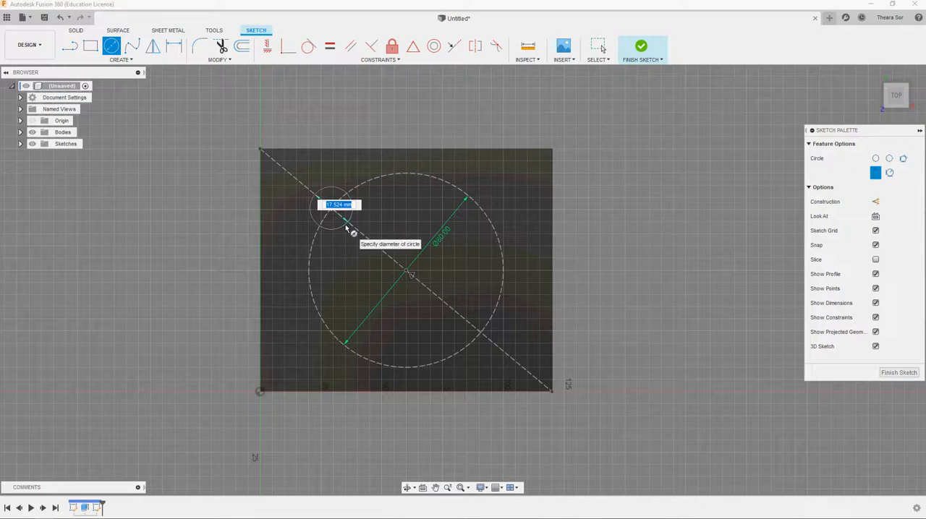
type("8")
key("Return")
key("Escape")
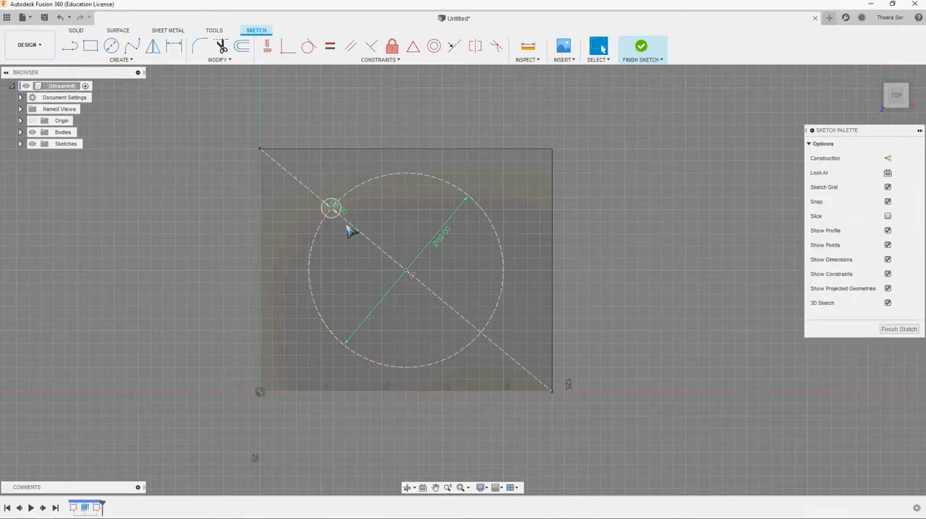
- Create a full circular pattern of the 8 mm circle around the construction circle's centre with a quantity of 8
scroll(606, 302, "up", 2)
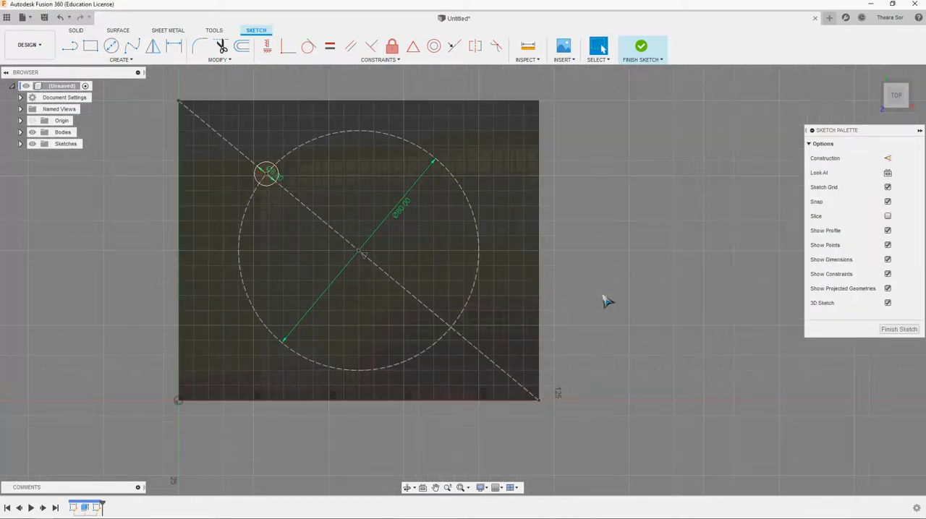
left_click(120, 60)
left_click(88, 218)
left_click(277, 177)
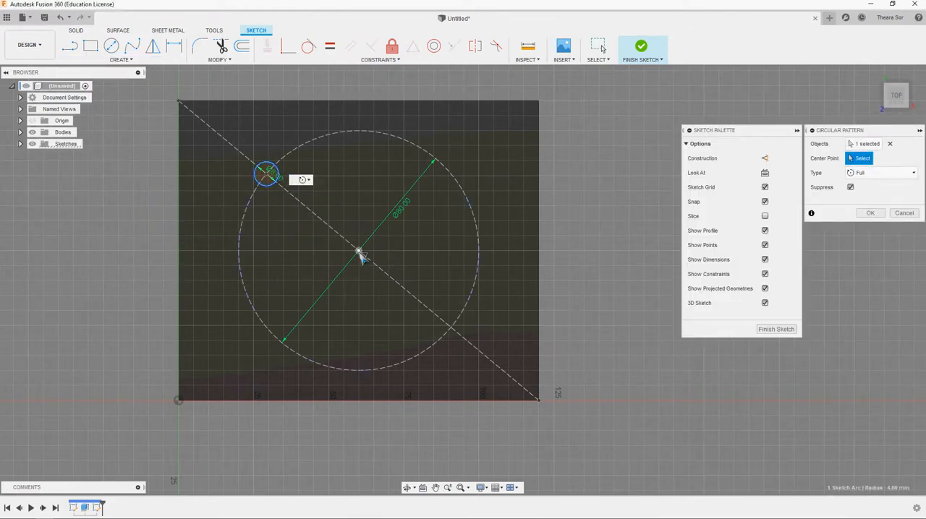
left_click(359, 252)
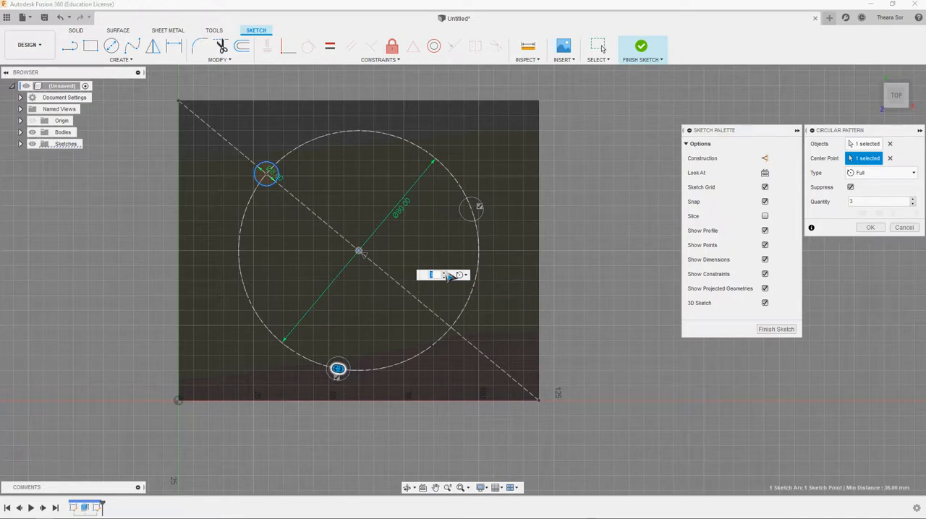
left_click(446, 273)
left_click(445, 273)
left_click(445, 274)
left_click(445, 274)
left_click(446, 274)
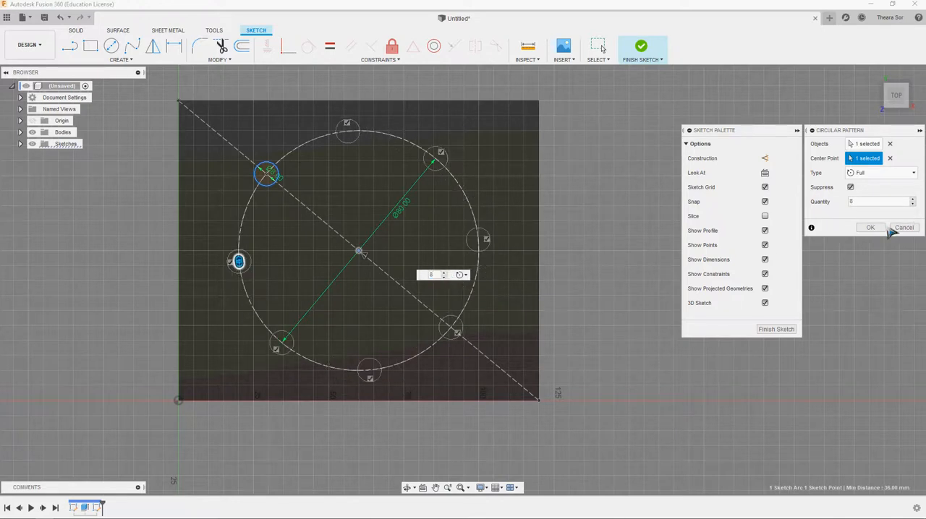
left_click(870, 228)
- Extrude all eight small circles as a cut with a distance of -40 mm through the plate
scroll(417, 257, "down", 2)
middle_click_drag(416, 258, 535, 235, "shift")
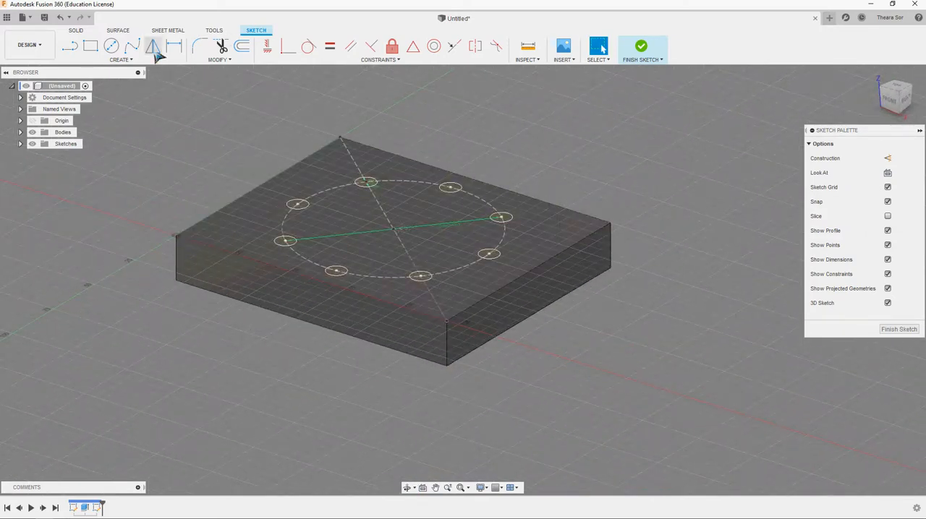
left_click(75, 31)
left_click(91, 46)
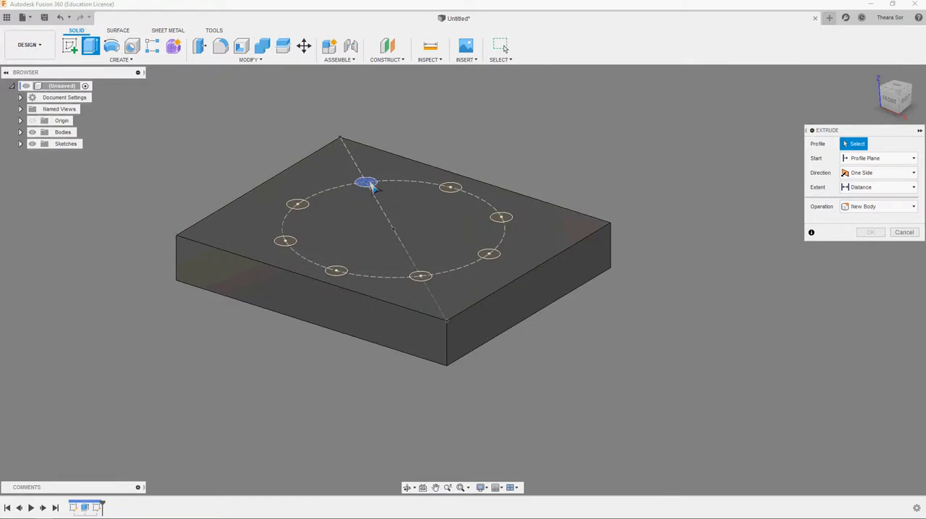
left_click(367, 183)
left_click(450, 188)
left_click(501, 217)
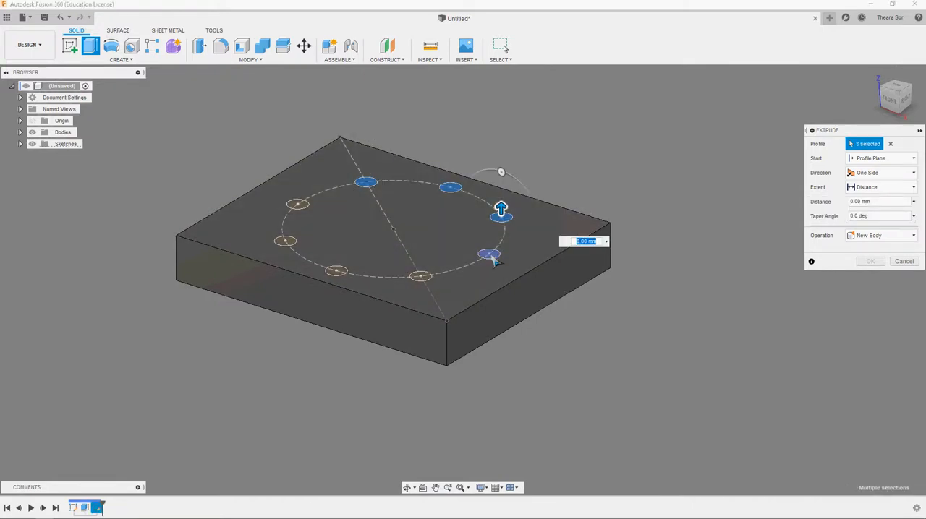
left_click(490, 256)
left_click(421, 276)
left_click(336, 271)
left_click(285, 241)
left_click(304, 203)
left_click_drag(297, 197, 297, 312)
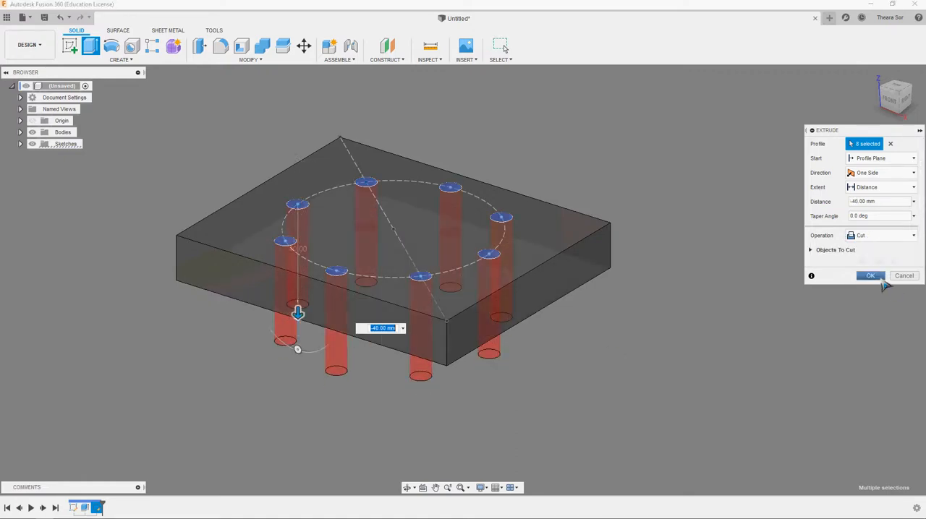
left_click(870, 277)
- Fillet the plate's four vertical corner edges with one constant radius
scroll(489, 166, "up", 1)
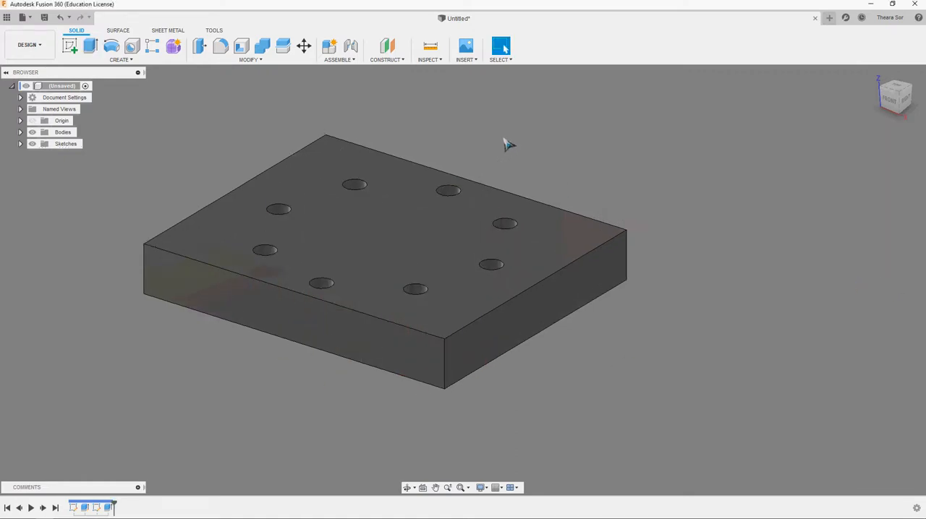
left_click(220, 47)
left_click(444, 365)
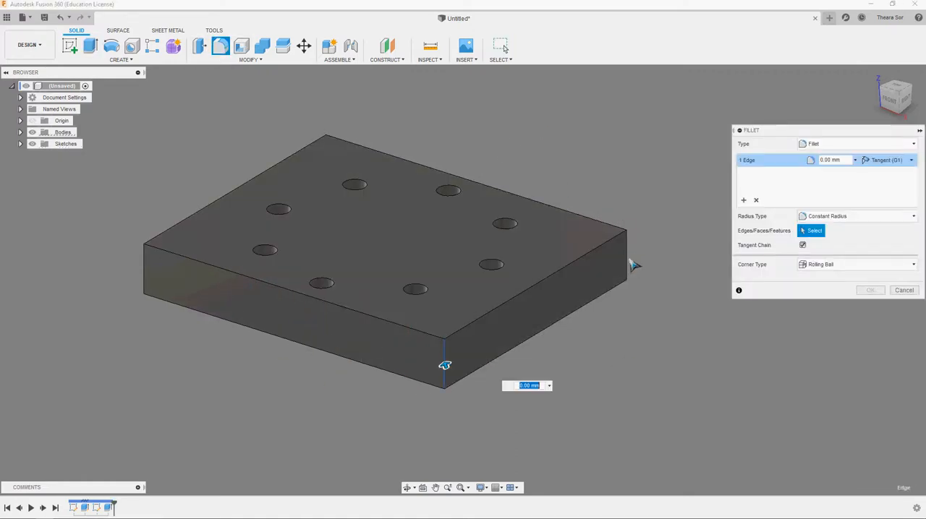
left_click(631, 264)
left_click(142, 282)
middle_click_drag(142, 282, 244, 337, "shift")
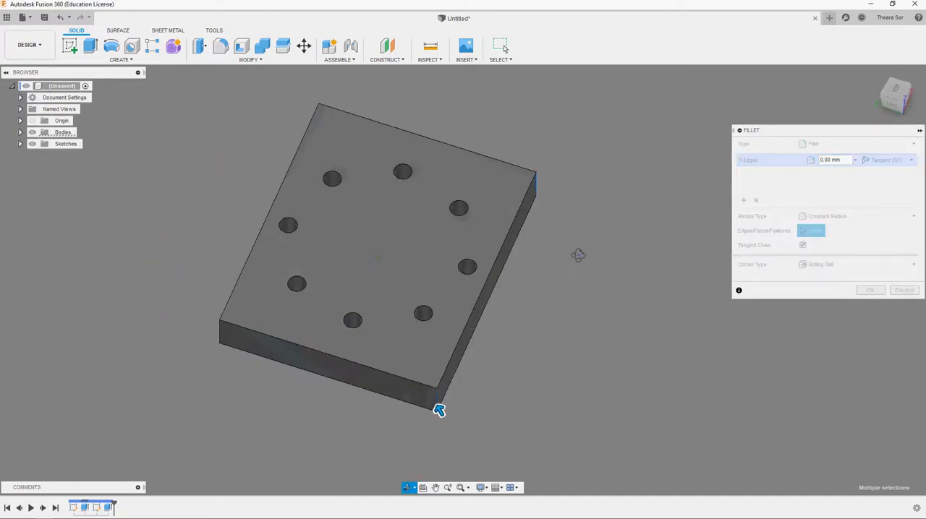
left_click(221, 332)
left_click_drag(208, 329, 231, 322)
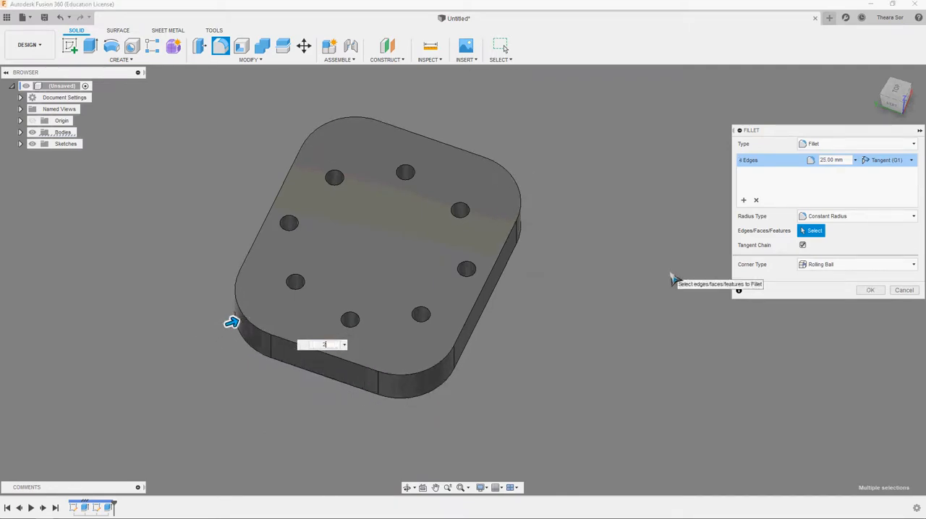
key("Return")
- Switch from the Design workspace to the Manufacture workspace
middle_click_drag(708, 304, 645, 276, "shift")
left_click(33, 52)
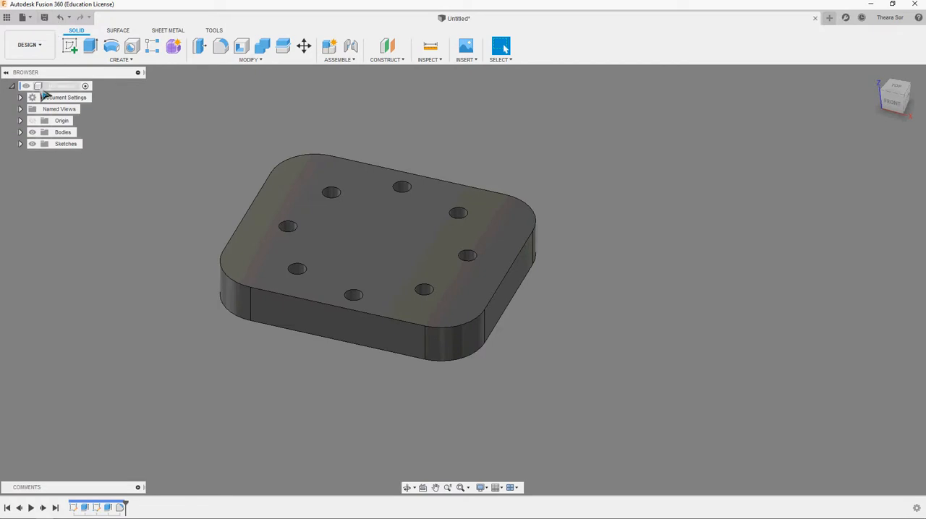
left_click(29, 45)
left_click(30, 137)
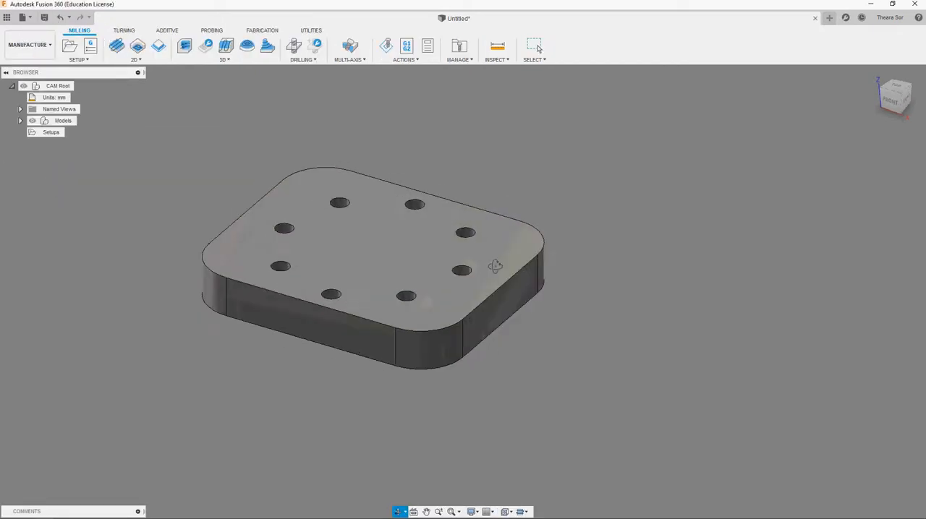
- Create a new milling setup and set its work coordinate system orientation to Select coordinate system
left_click(73, 51)
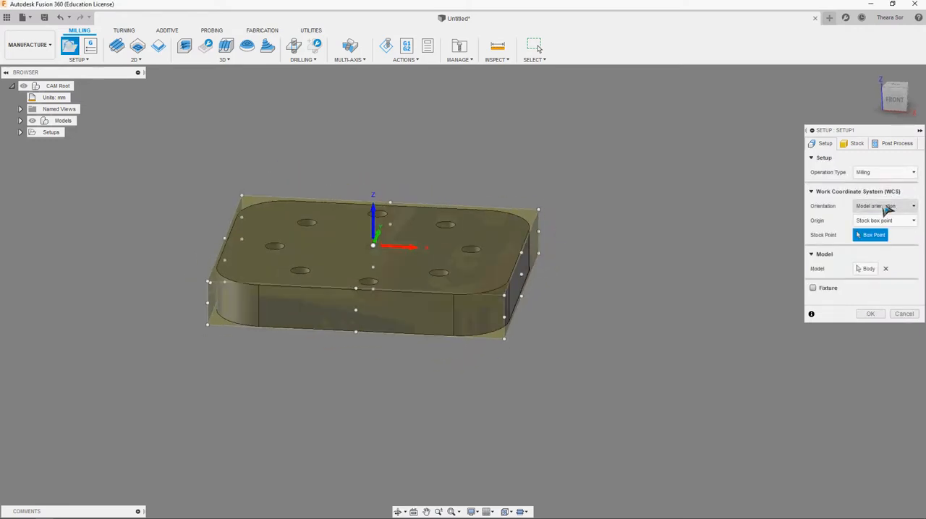
left_click(887, 209)
left_click(886, 264)
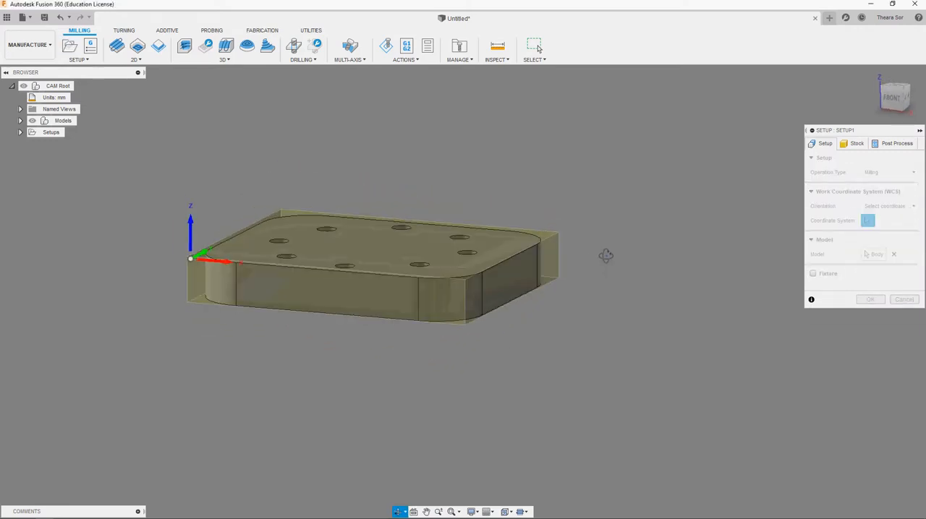
- Set the setup's stock top offset to 0 mm while viewing the part from the front
left_click(893, 103)
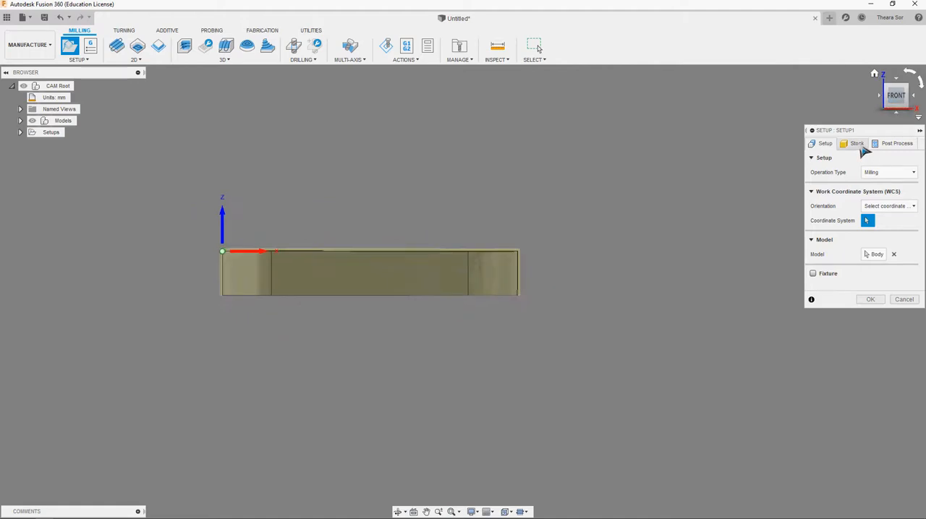
left_click(857, 144)
scroll(358, 271, "up", 5)
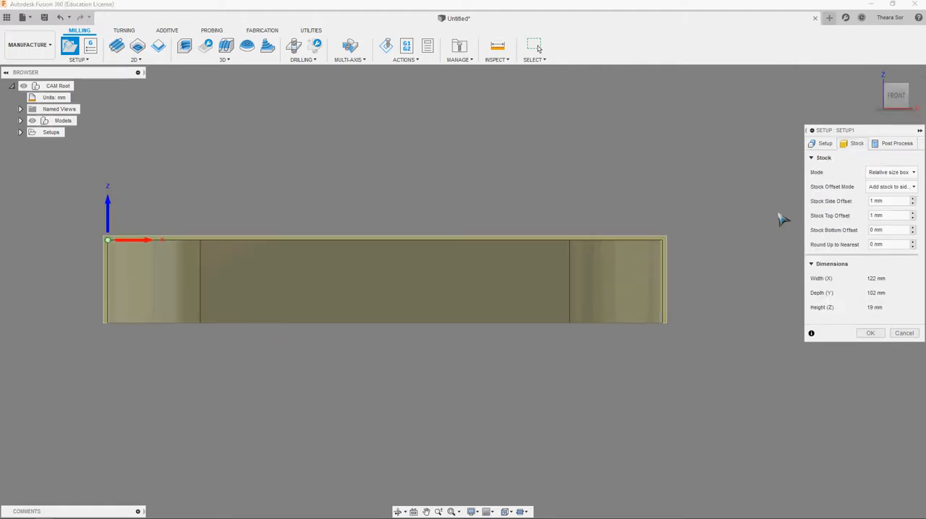
left_click(912, 219)
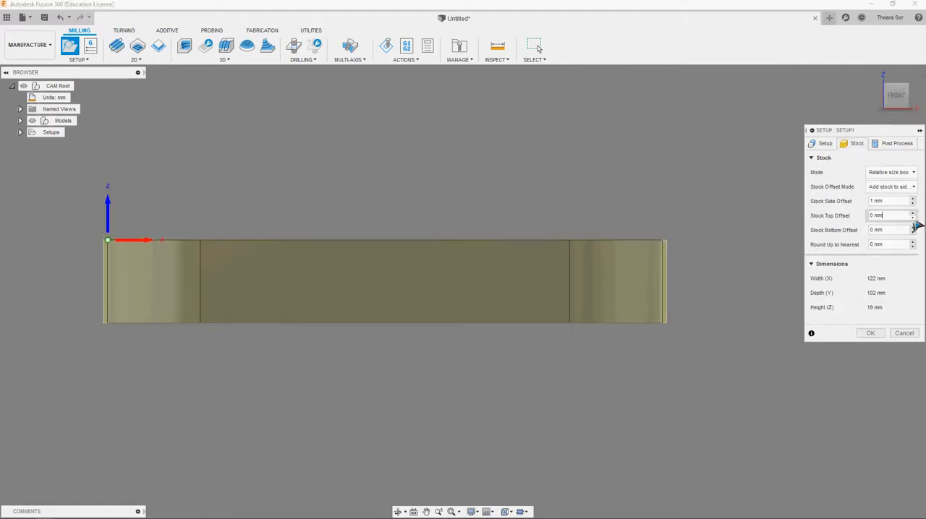
- Increase the stock side offset to 12 mm and accept the milling setup
left_click(913, 200)
left_click(912, 200)
left_click(913, 200)
left_click(913, 200)
left_click(912, 199)
left_click(913, 201)
left_click(912, 200)
left_click(913, 200)
left_click(912, 201)
middle_click_drag(777, 217, 732, 315, "shift")
left_click(912, 200)
left_click(913, 200)
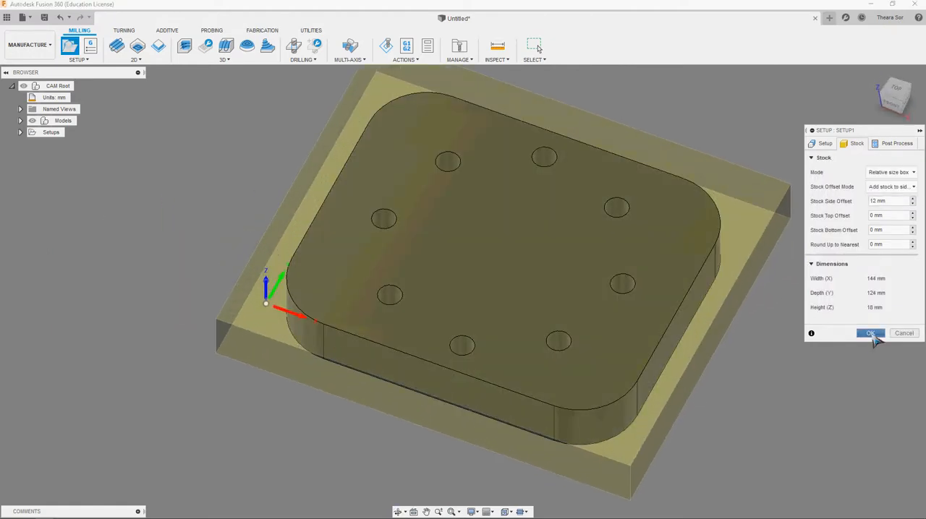
left_click(872, 335)
- Start a Drill operation and select the faces of all eight holes, with the hole mode on Selected faces
scroll(721, 386, "down", 3)
middle_click_drag(720, 385, 624, 355)
left_click(720, 176)
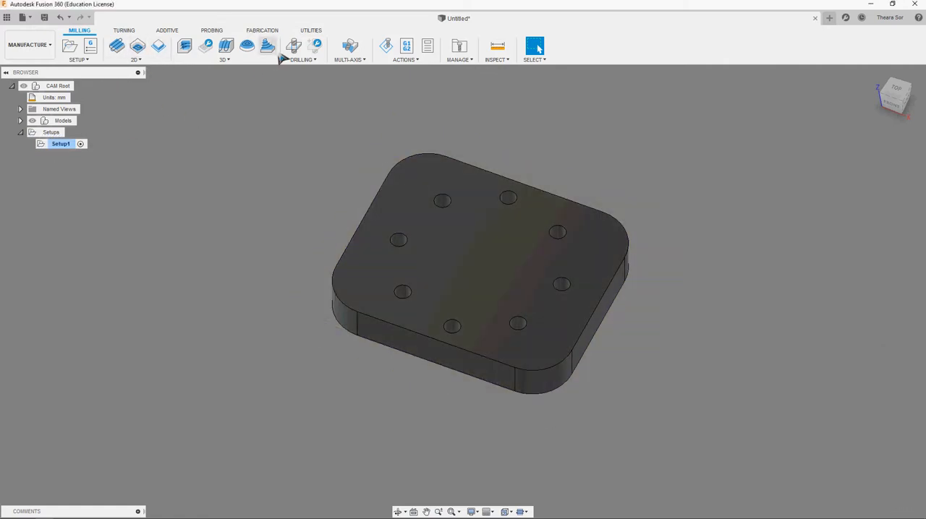
left_click(293, 46)
scroll(613, 298, "up", 3)
left_click(470, 162)
left_click(540, 209)
left_click(545, 281)
left_click(484, 334)
left_click(396, 338)
left_click(328, 291)
left_click(323, 221)
left_click(381, 167)
middle_click_drag(389, 170, 716, 192, "shift")
left_click(883, 176)
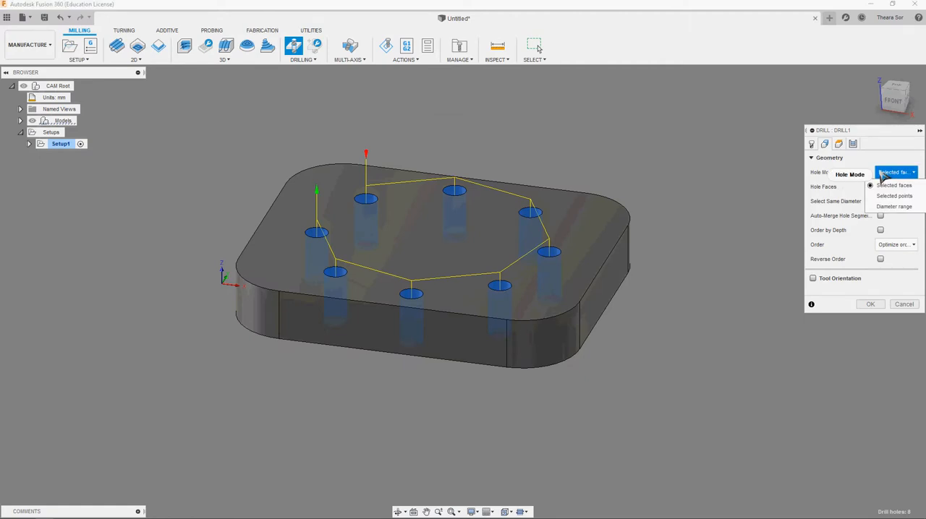
left_click(899, 187)
- Create a new 8 mm diameter Drill tool in the document's tool library and assign it to the drilling operation
left_click(811, 145)
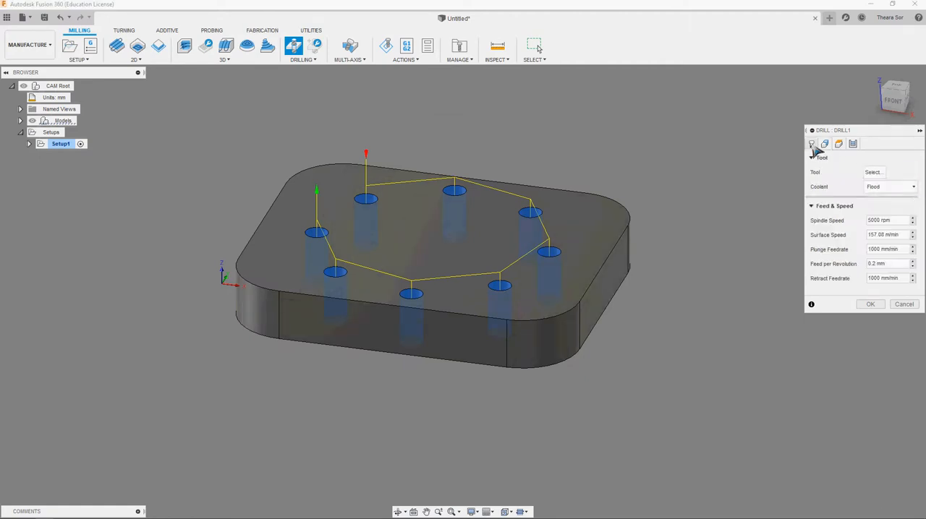
left_click(872, 173)
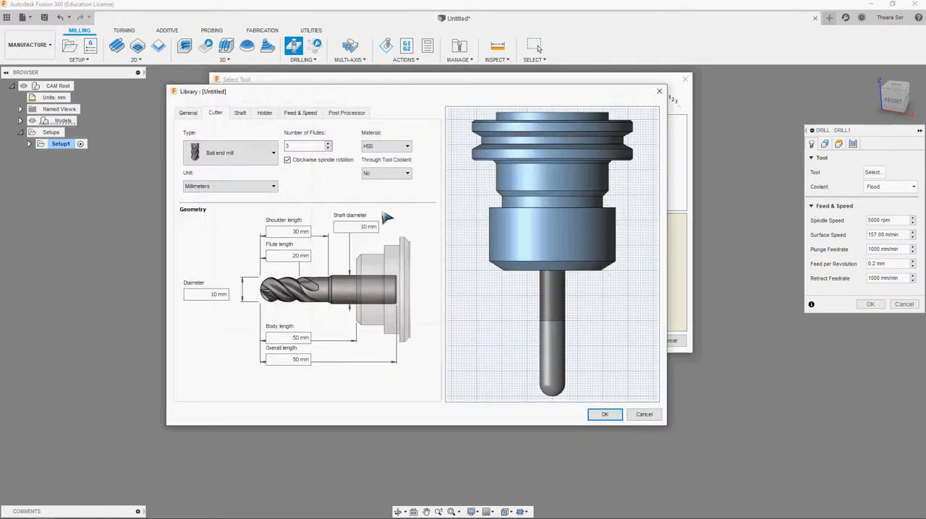
left_click(235, 161)
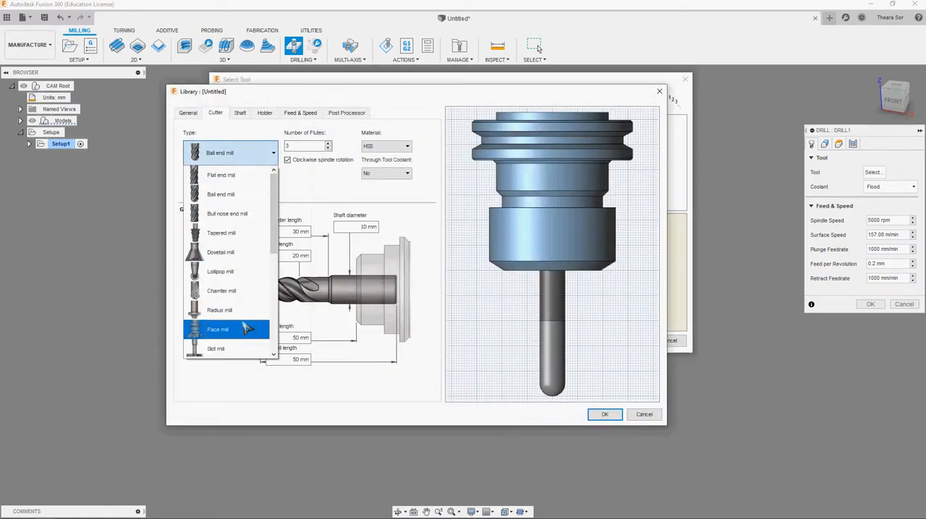
scroll(230, 256, "down", 4)
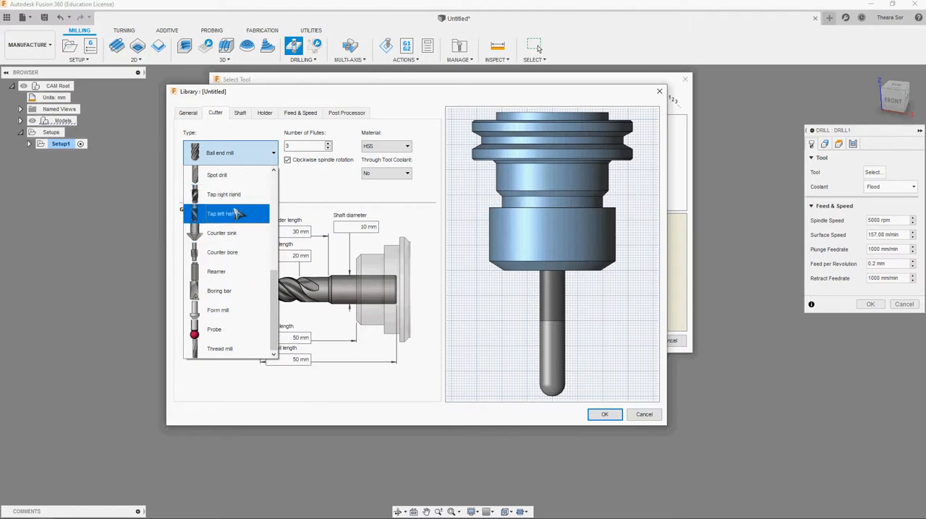
scroll(239, 208, "up", 3)
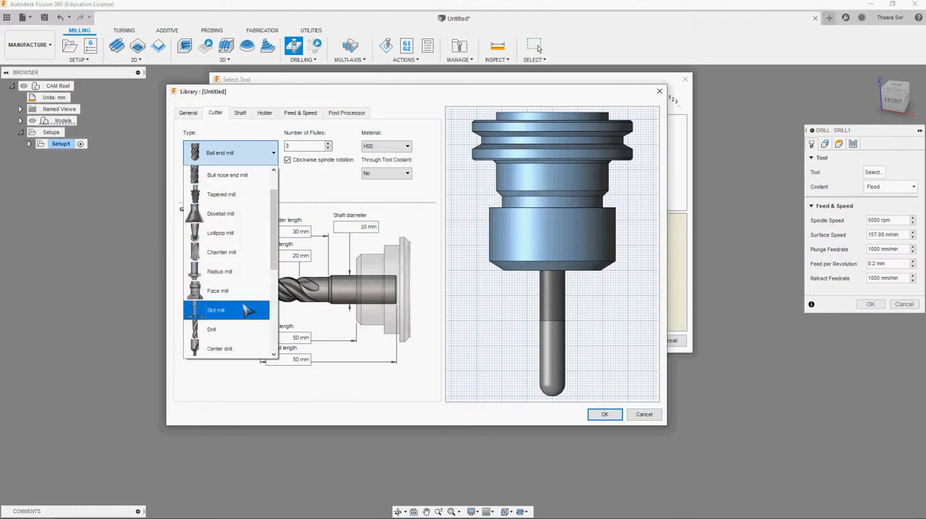
left_click(241, 339)
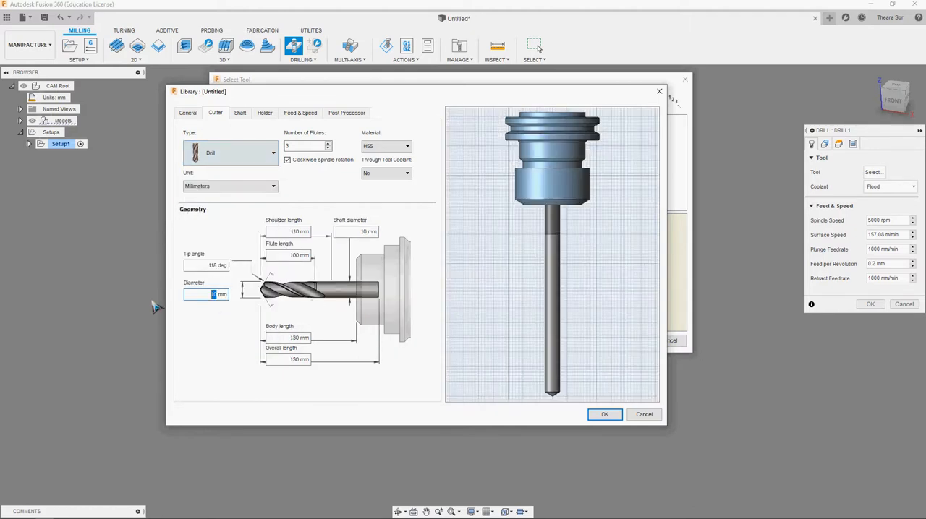
type("8")
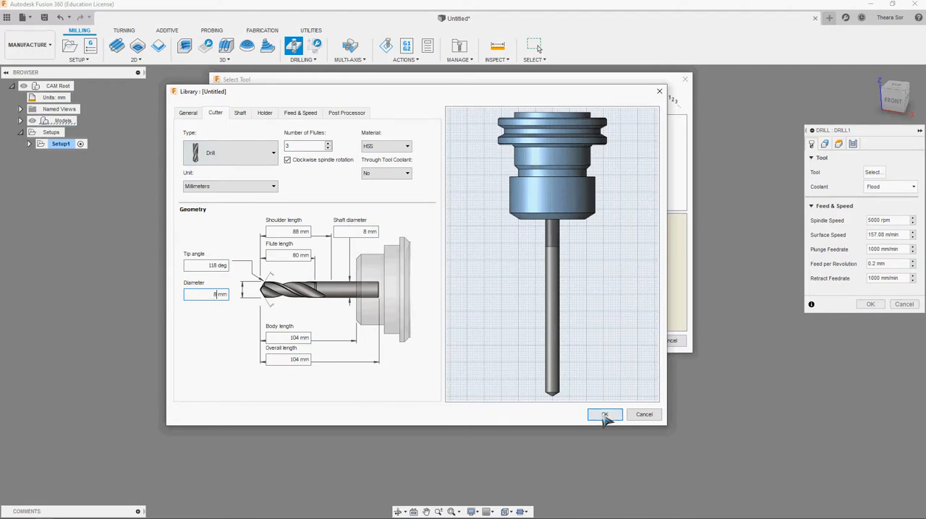
left_click(604, 416)
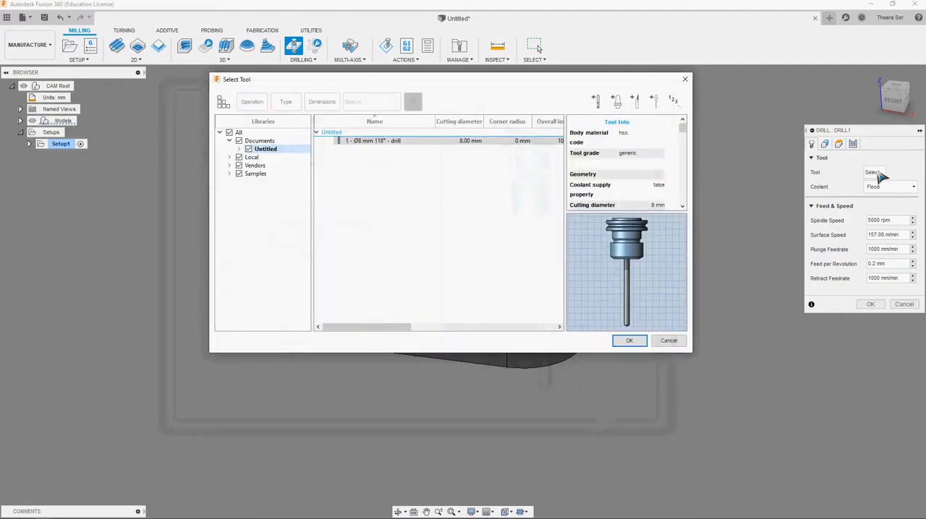
left_click(630, 341)
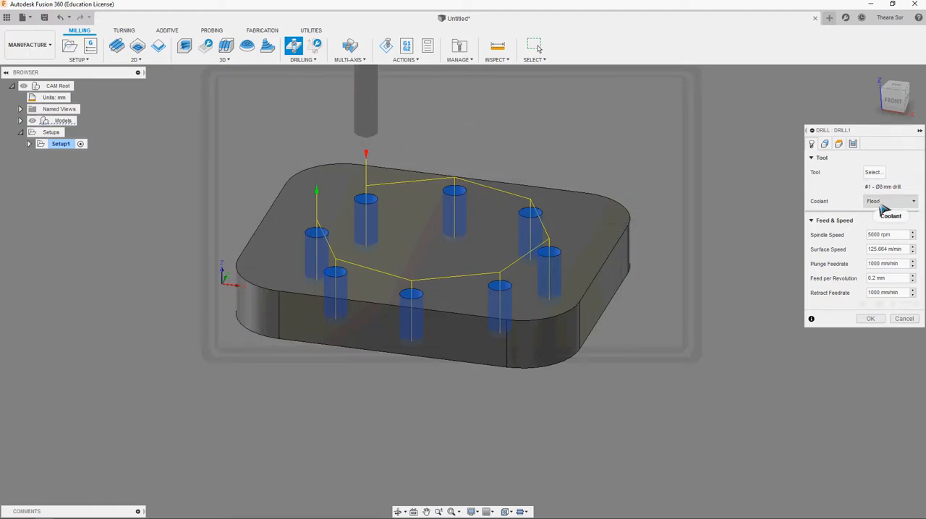
- Disable the drilling operation's coolant and set its plunge feedrate to 500 mm/min
left_click(908, 201)
left_click(897, 220)
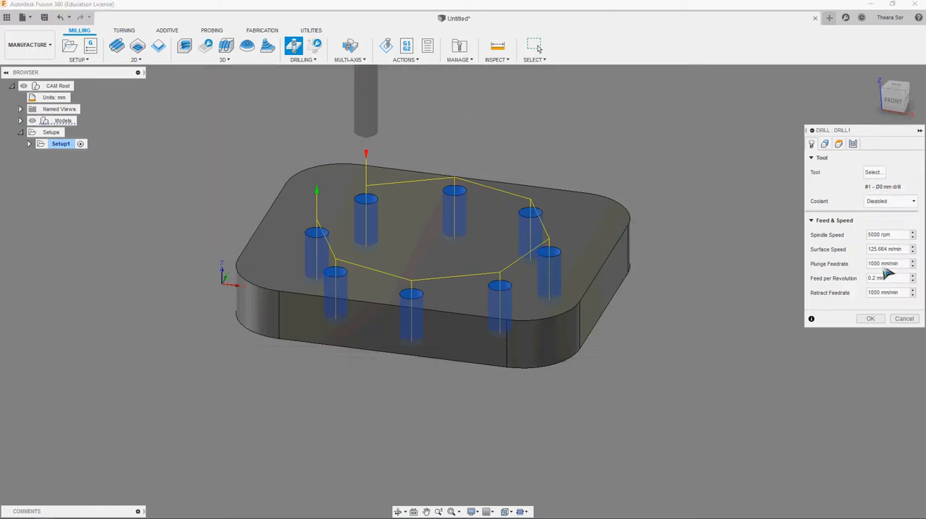
double_click(877, 264)
- Set the drilling bottom height offset to -3 mm from the hole bottom, viewing the part from the front
left_click(836, 145)
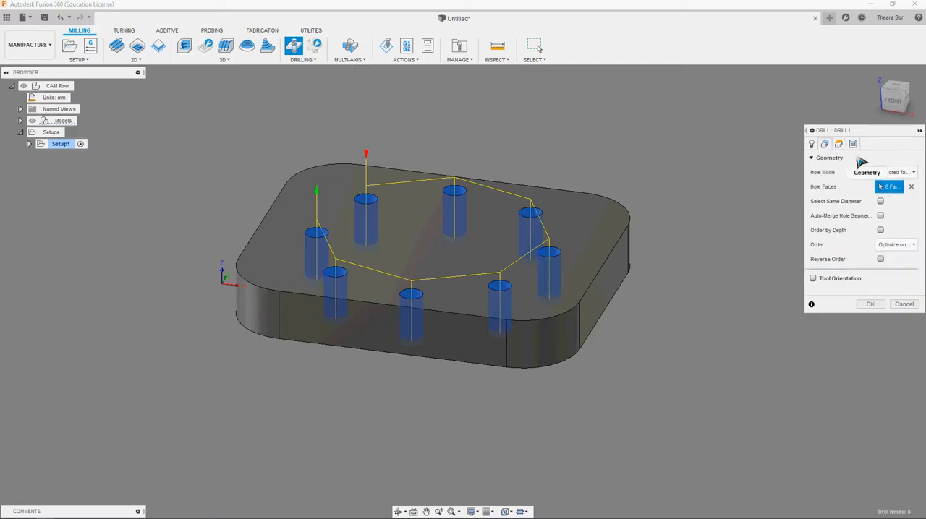
left_click(897, 172)
left_click(838, 143)
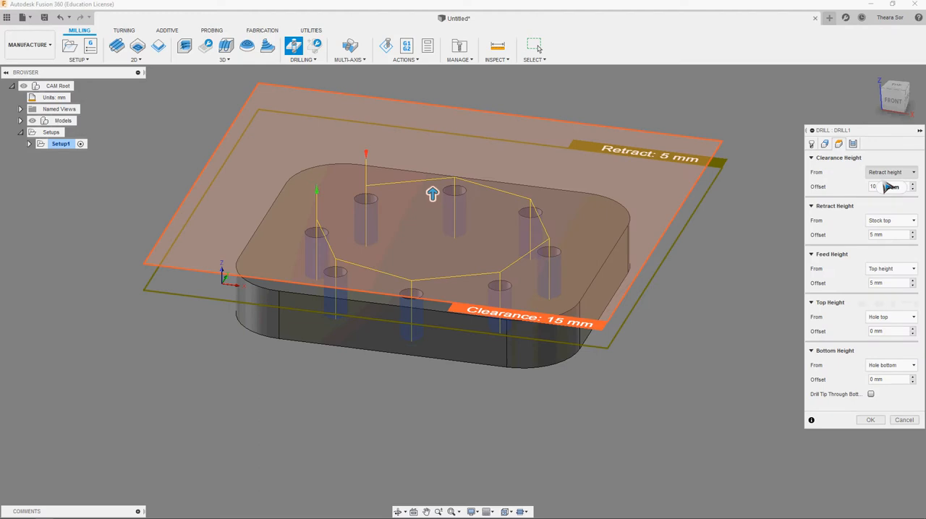
left_click(895, 101)
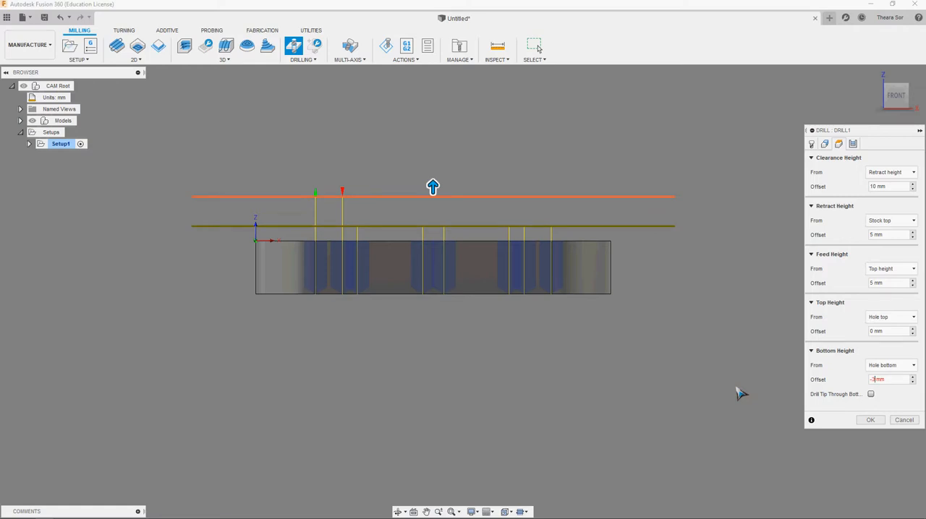
- Use the rapid-out drilling cycle and accept the operation to generate its toolpath
left_click(852, 144)
left_click(880, 172)
left_click(880, 172)
left_click(870, 198)
- Simulate the drilling toolpath through all eight holes, raising the playback speed partway
middle_click_drag(754, 221, 545, 261, "shift")
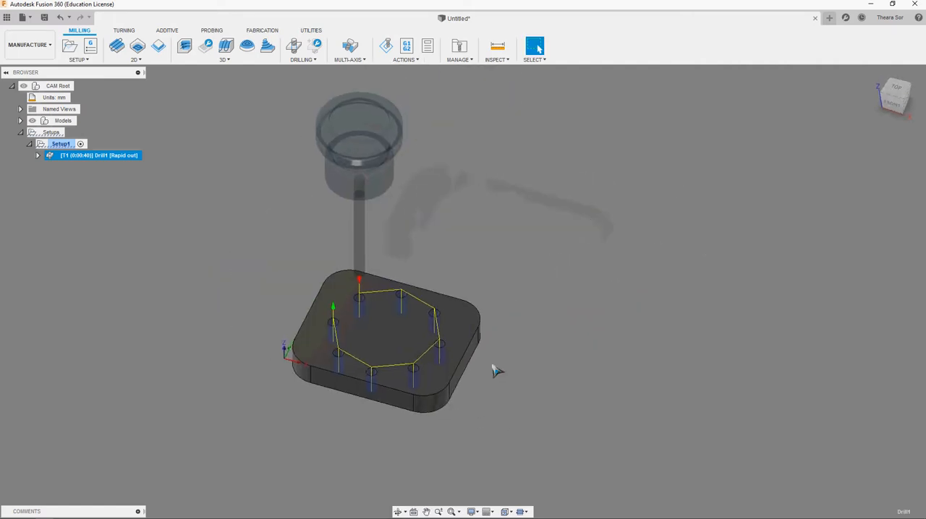
scroll(463, 379, "up", 5)
right_click(79, 159)
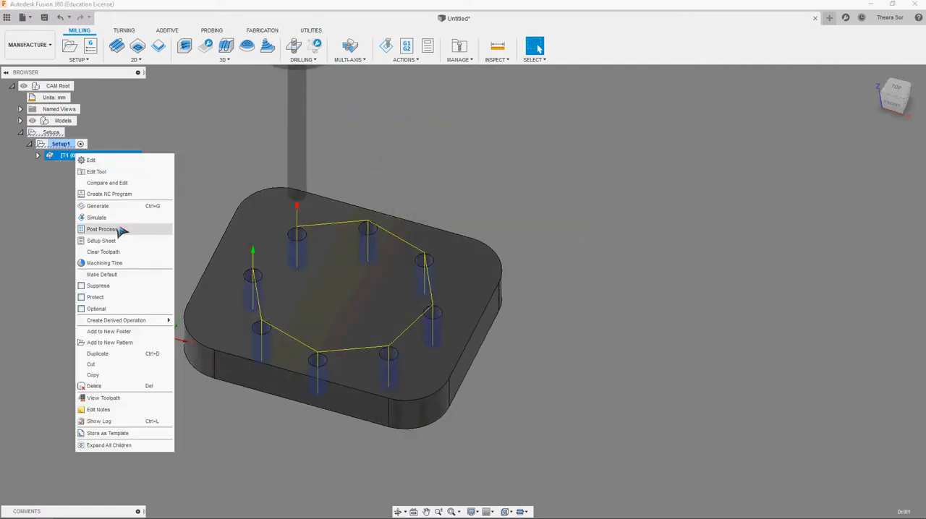
left_click(114, 218)
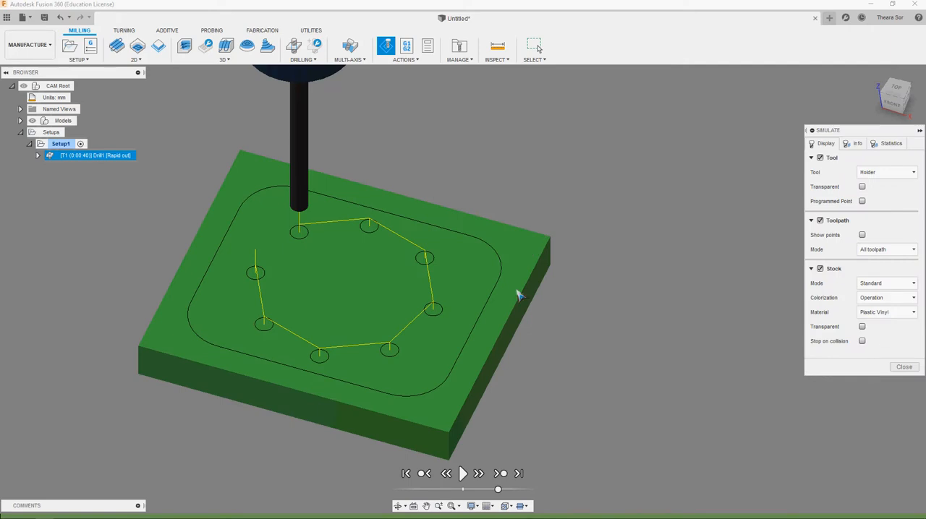
left_click(463, 474)
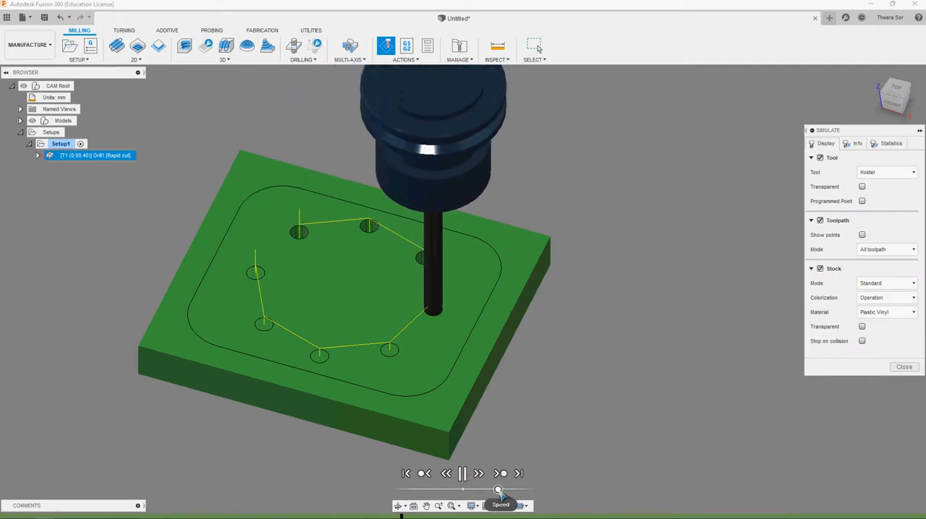
left_click_drag(499, 491, 515, 491)
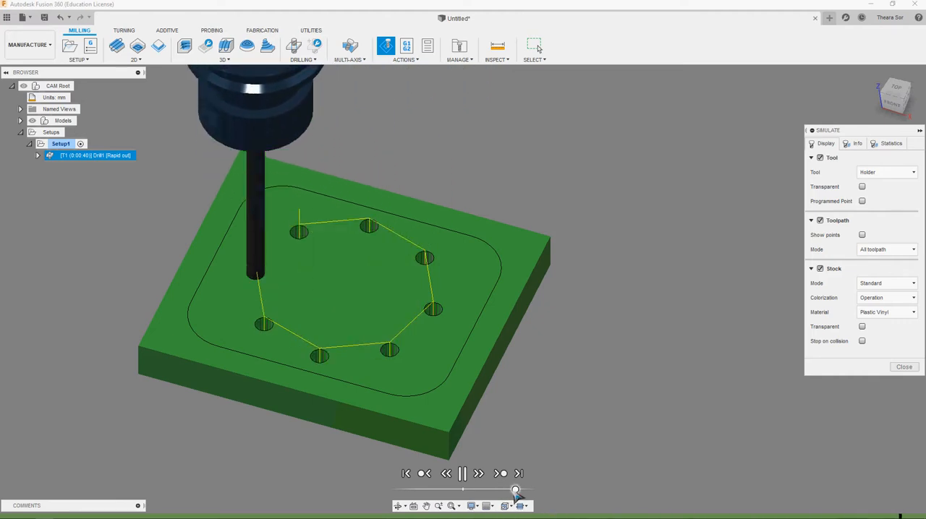
- Inspect the drilled stock from several angles and close the simulation
middle_click_drag(515, 488, 501, 352, "shift")
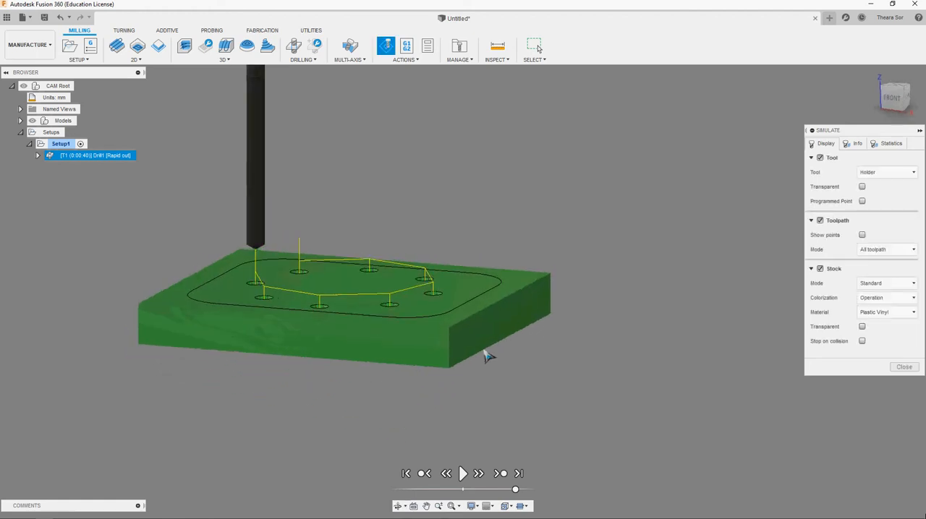
scroll(439, 378, "down", 4)
mouse_move(424, 243)
middle_mouse_down("shift")
mouse_move(410, 259)
mouse_move(407, 247)
middle_mouse_up("shift")
scroll(556, 294, "up", 1)
left_click_drag(867, 130, 740, 128)
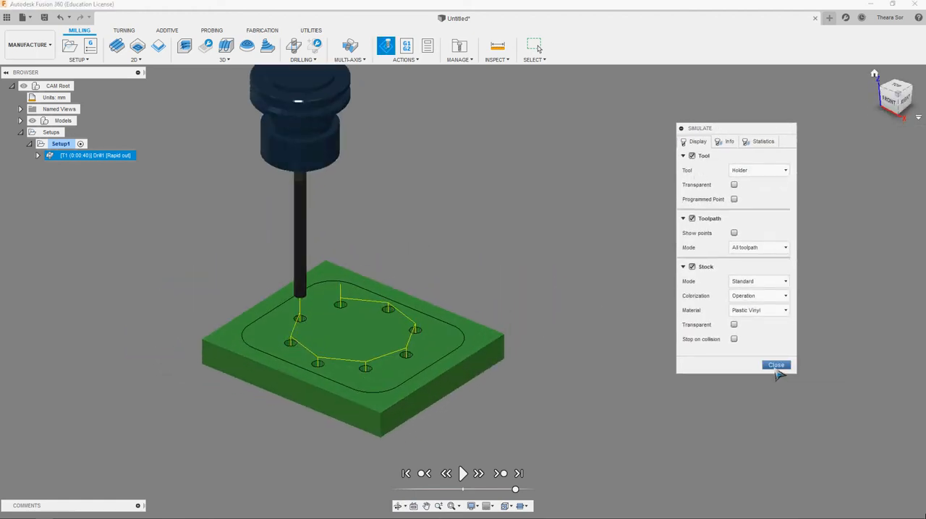
left_click(776, 365)
left_click(191, 200)
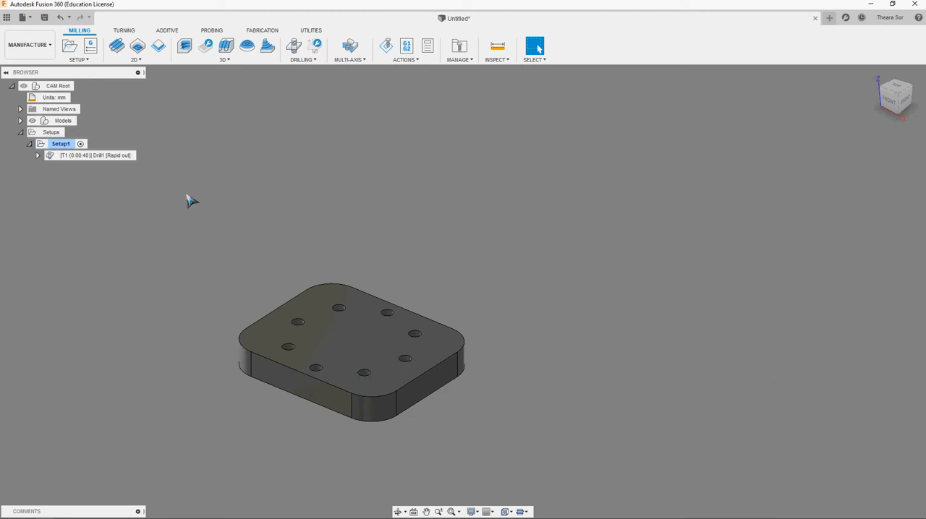
- Post process the drilling operation with the Grbl / grbl configuration and choose the Desktop's gcode folder as destination
right_click(115, 159)
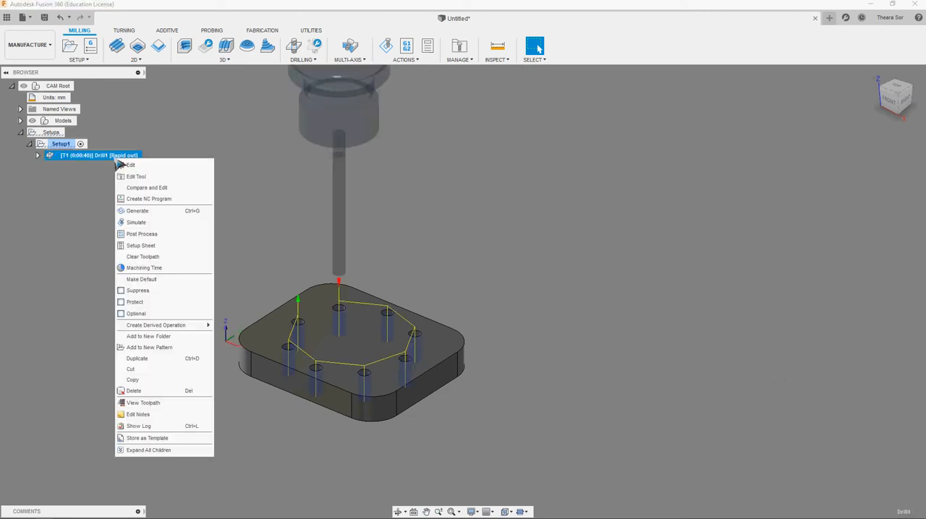
left_click(174, 238)
left_click(333, 182)
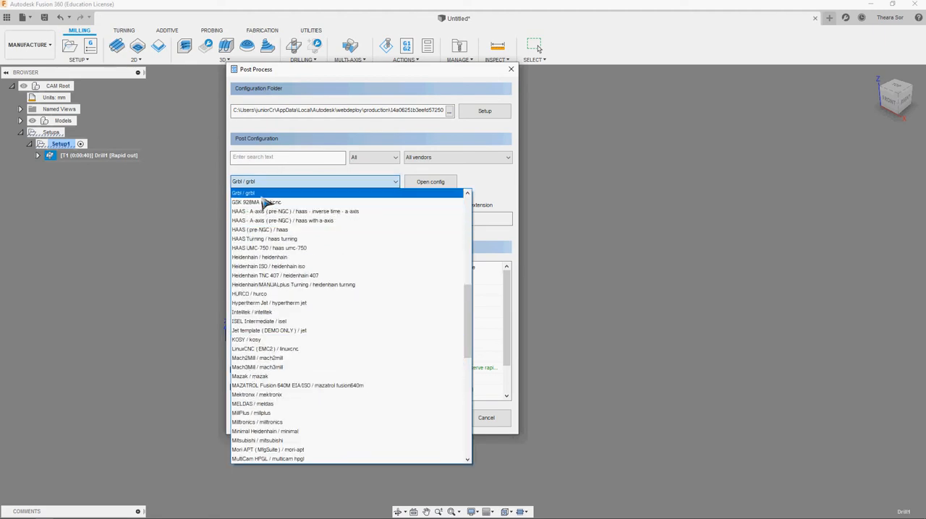
left_click(263, 196)
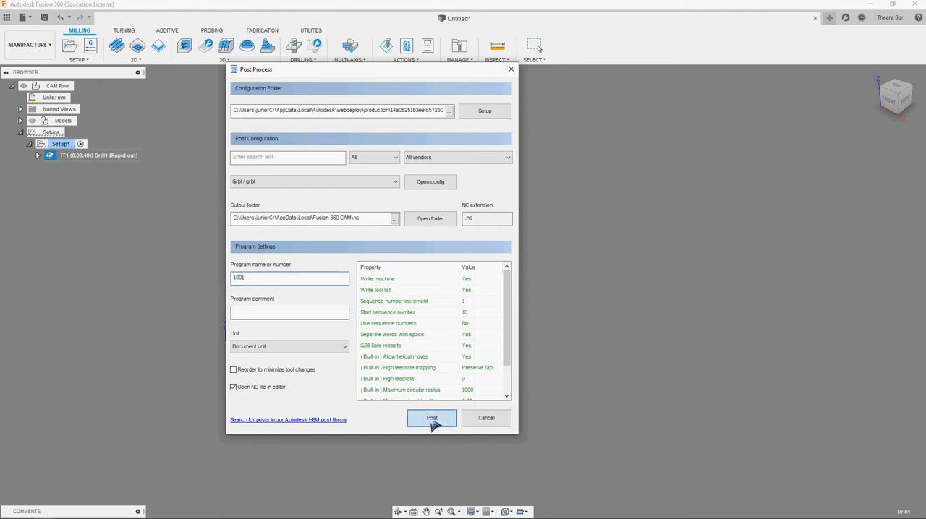
left_click(431, 419)
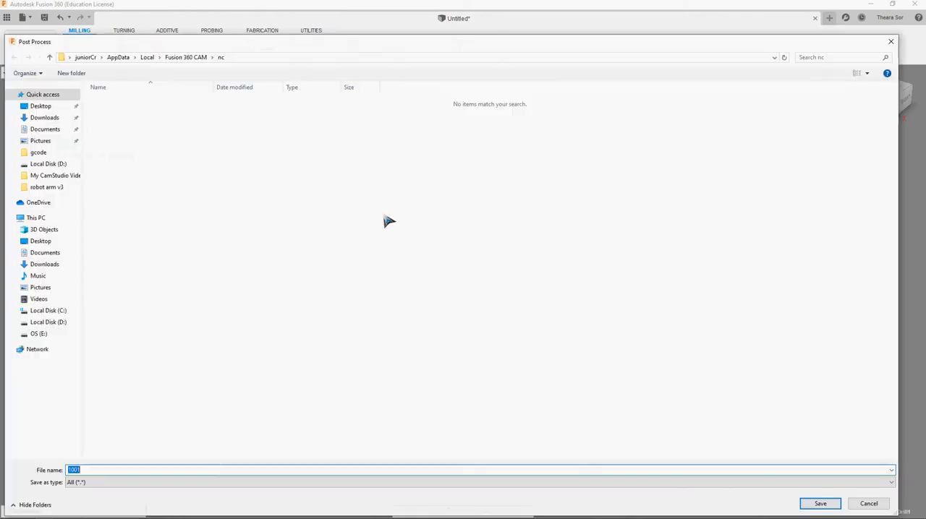
left_click(51, 110)
double_click(387, 109)
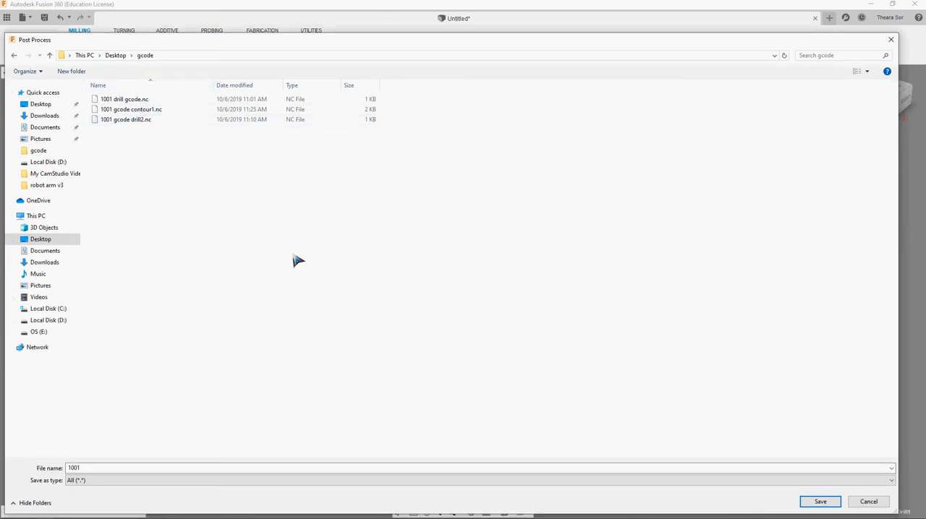
- Delete the old files 1001 gcode drill2.nc, 1001 gcode contour1.nc and 1001 drill gcode.nc from the gcode folder
left_click(116, 127)
right_click(113, 123)
left_click(141, 274)
left_click(130, 110)
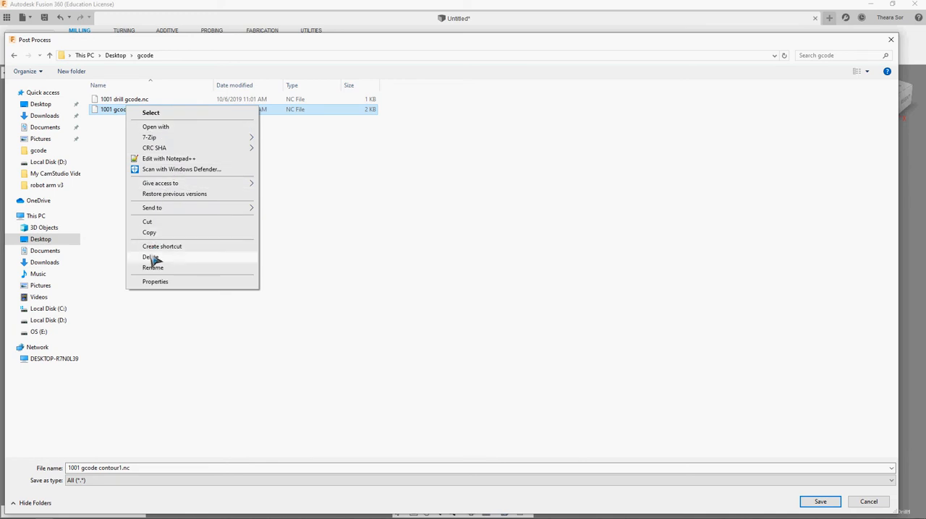
left_click(150, 257)
left_click(128, 99)
right_click(128, 99)
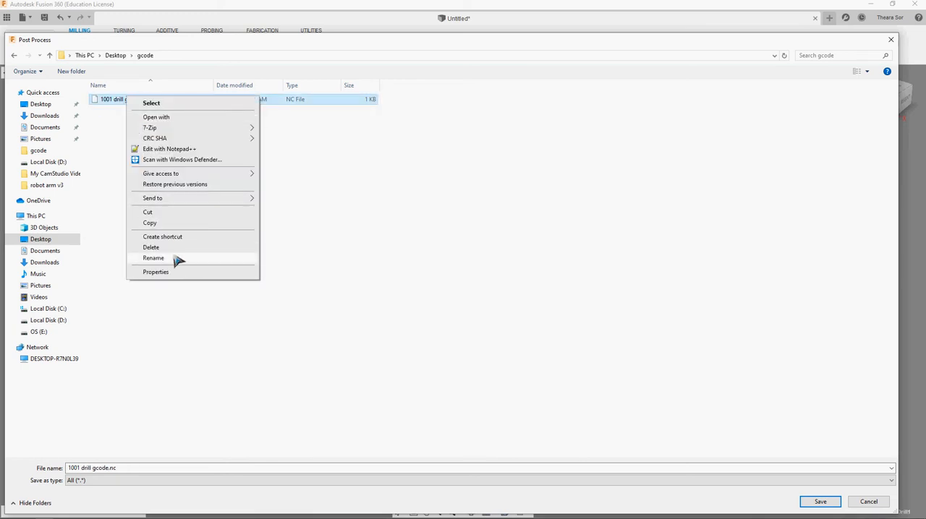
left_click(176, 248)
- Save the program as 1001 drill gcode.nc, accepting replacement of the existing file, and look through the generated G-code
left_click(144, 467)
left_click(151, 468)
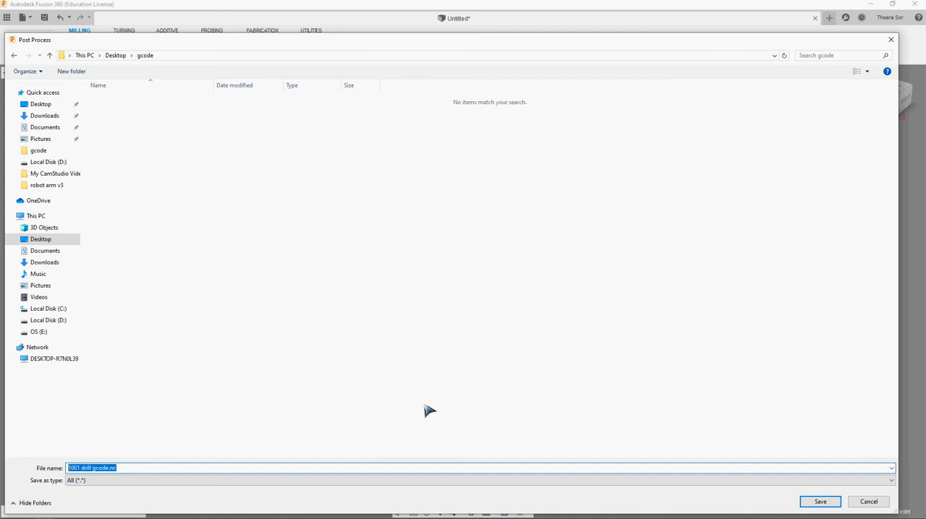
left_click(817, 501)
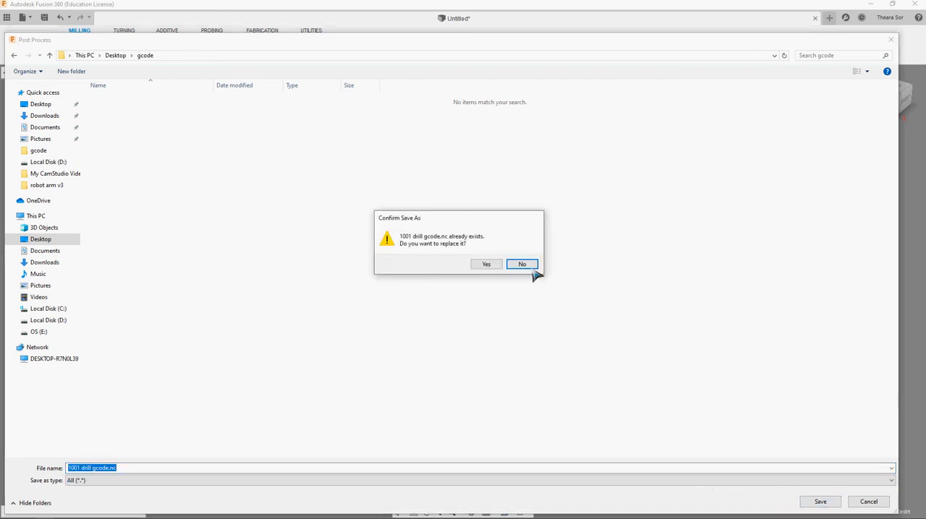
left_click(493, 267)
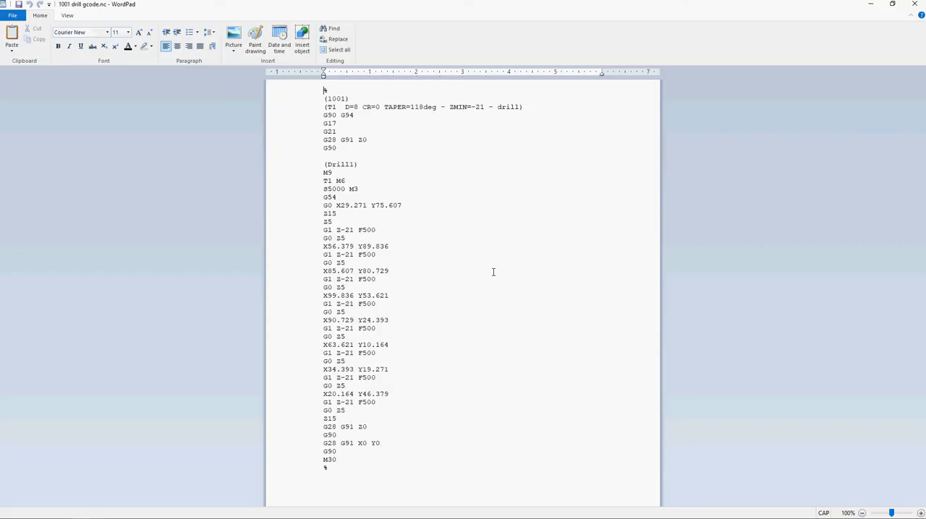
left_click_drag(350, 469, 203, 2)
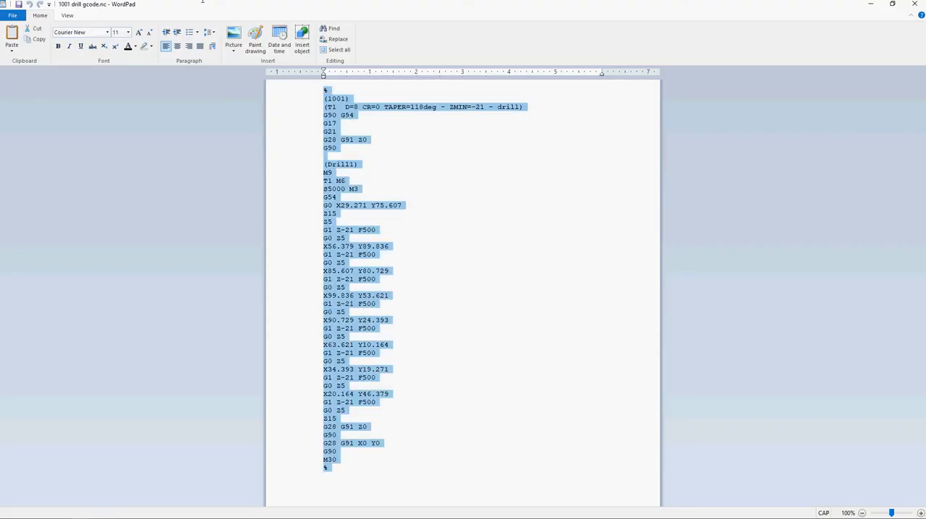
left_click(512, 244)
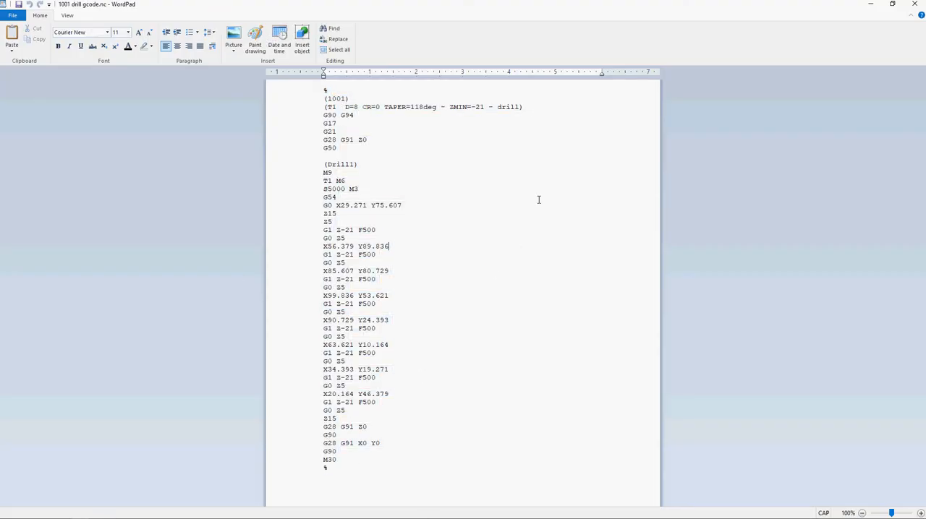